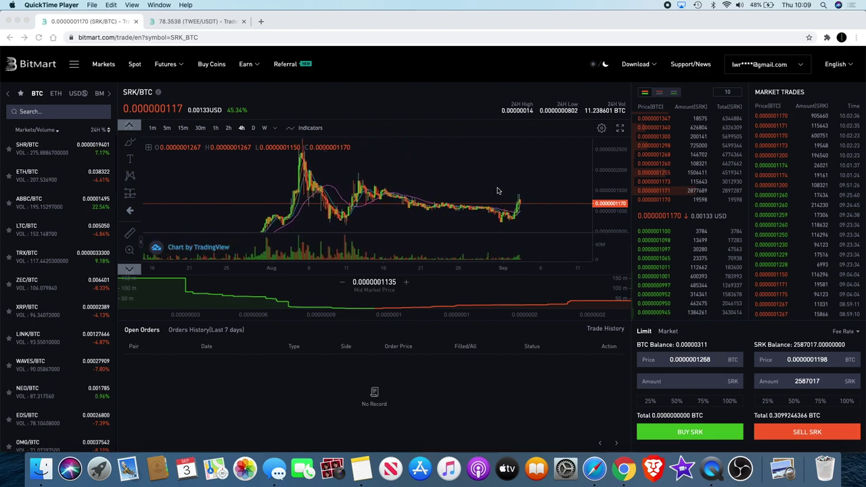
- Draw a descending trend line on the 4h SRK/BTC chart from the early-August peak to the early-September low
{"action": "scroll", "coordinate": [498, 196], "scroll_direction": "down", "scroll_amount": 3}
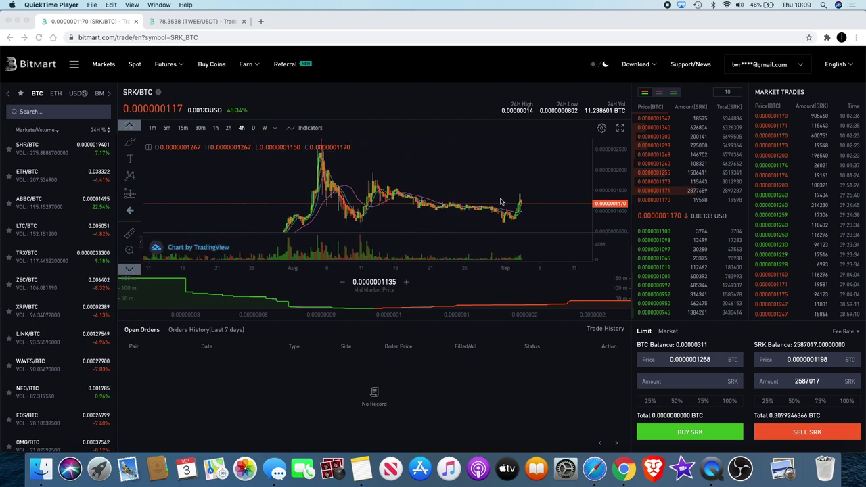
{"action": "scroll", "coordinate": [501, 202], "scroll_direction": "down", "scroll_amount": 1}
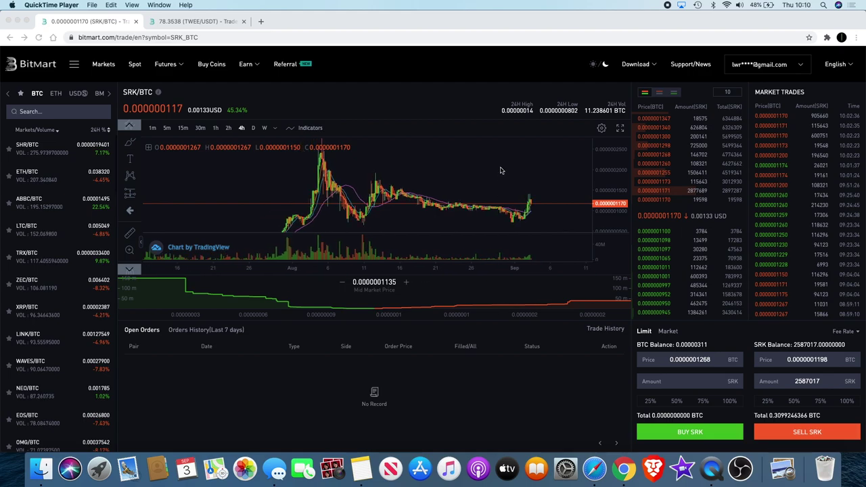
{"action": "left_click", "coordinate": [501, 171]}
{"action": "left_click_drag", "start_coordinate": [611, 166], "coordinate": [614, 169]}
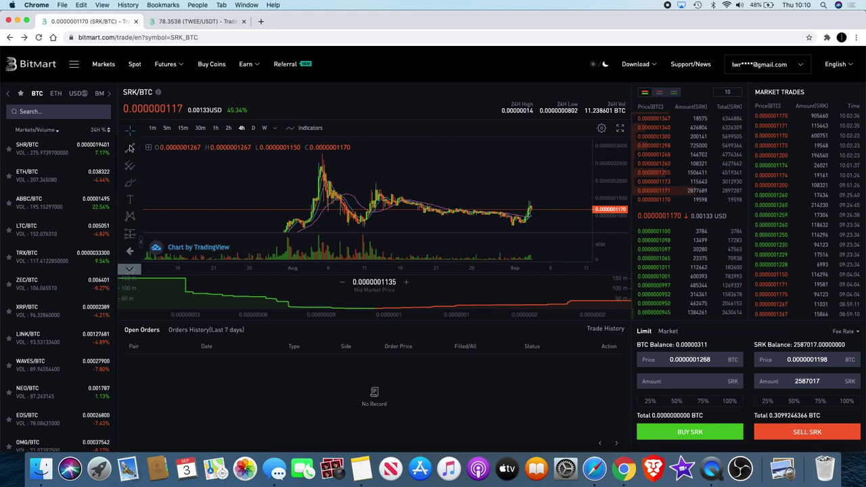
{"action": "left_click", "coordinate": [131, 147]}
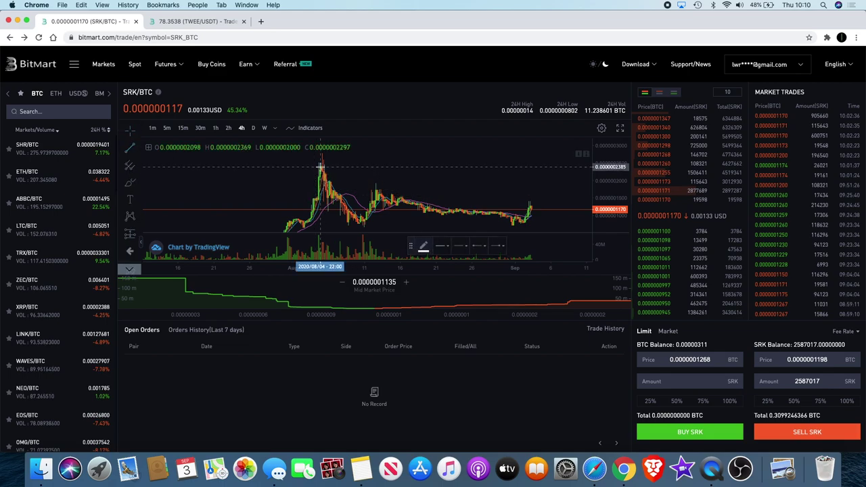
{"action": "left_click", "coordinate": [321, 165]}
{"action": "left_click", "coordinate": [536, 217]}
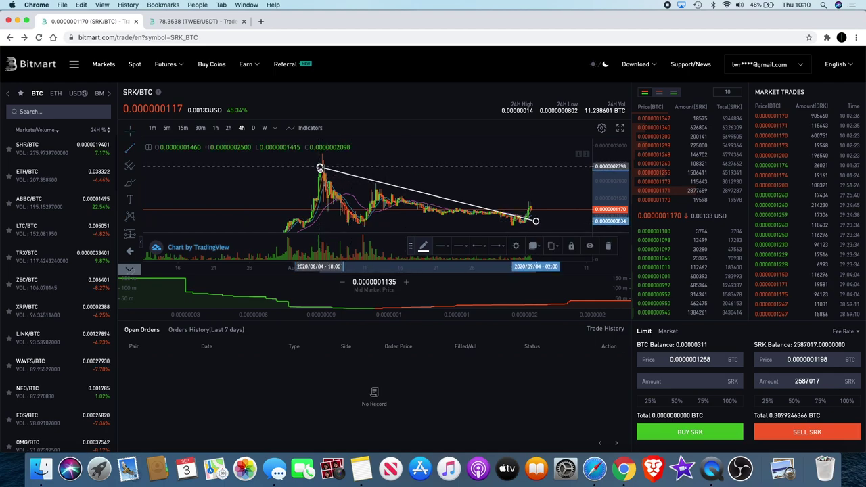
- Adjust the ends of the descending trend line so it runs from August 4 to just past the early-September candles
{"action": "left_click", "coordinate": [550, 205]}
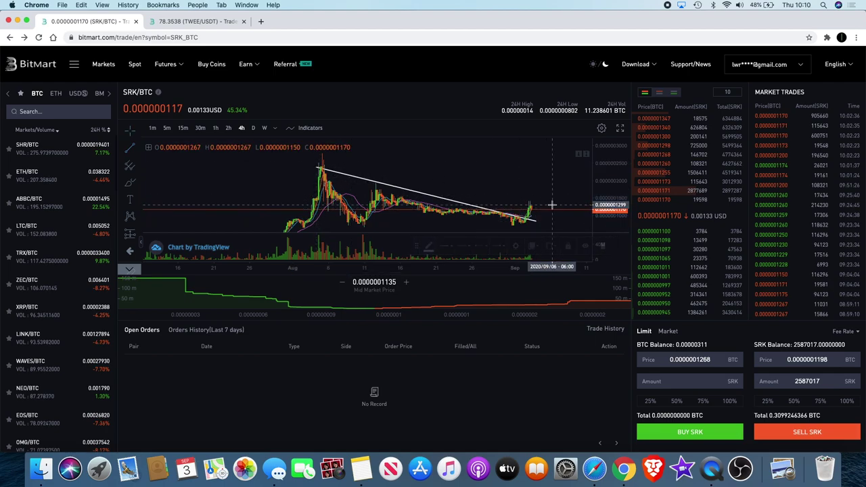
{"action": "left_click", "coordinate": [531, 221]}
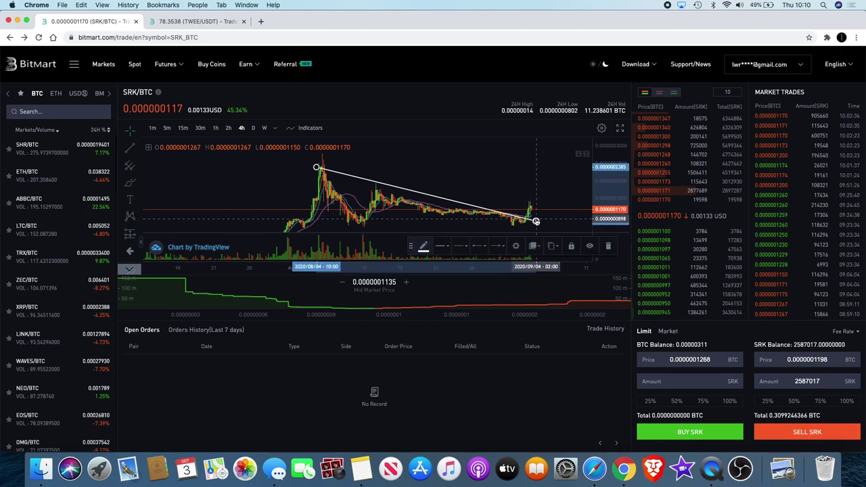
{"action": "left_click", "coordinate": [551, 191]}
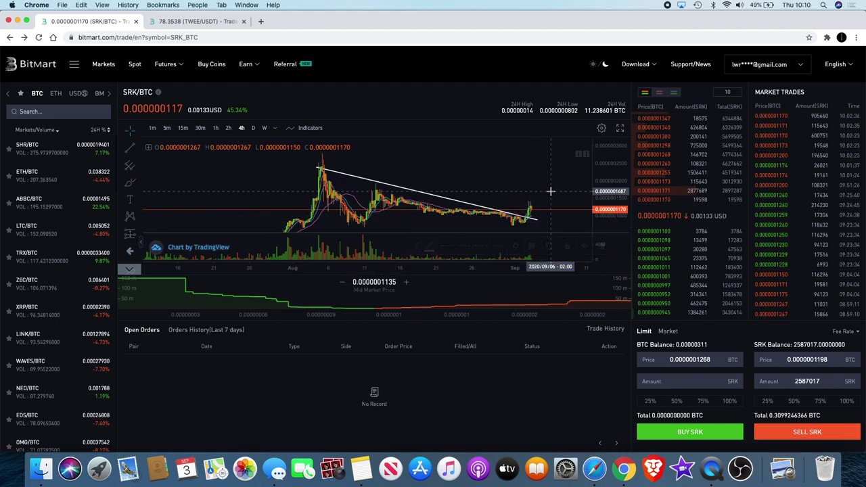
- Draw a lower support trend line from August 2 to September 4, beneath the candles' lows
{"action": "left_click_drag", "start_coordinate": [606, 158], "coordinate": [551, 157]}
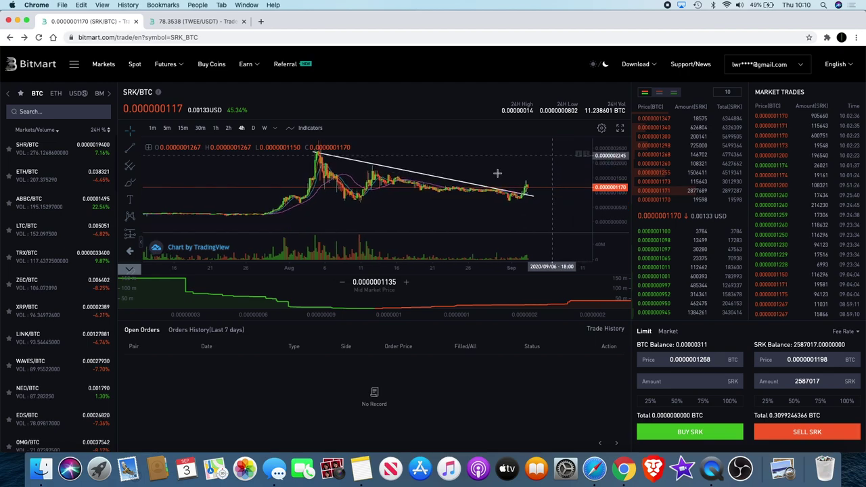
{"action": "left_click", "coordinate": [132, 148]}
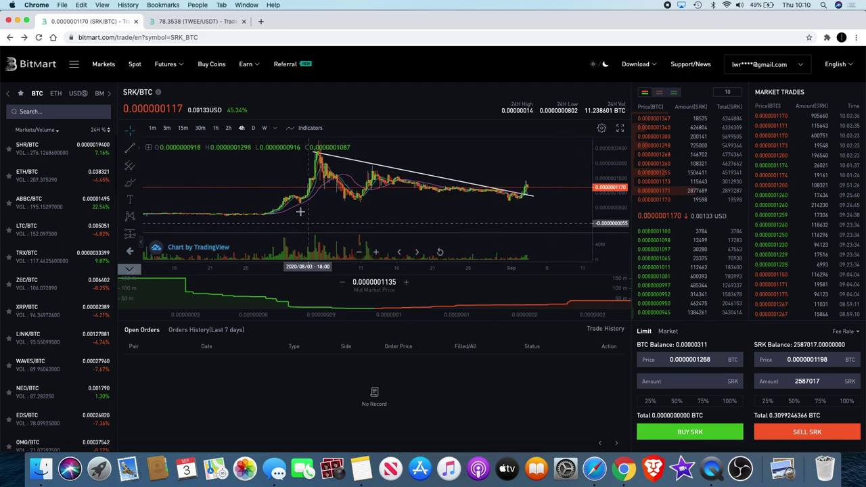
{"action": "left_click", "coordinate": [300, 204]}
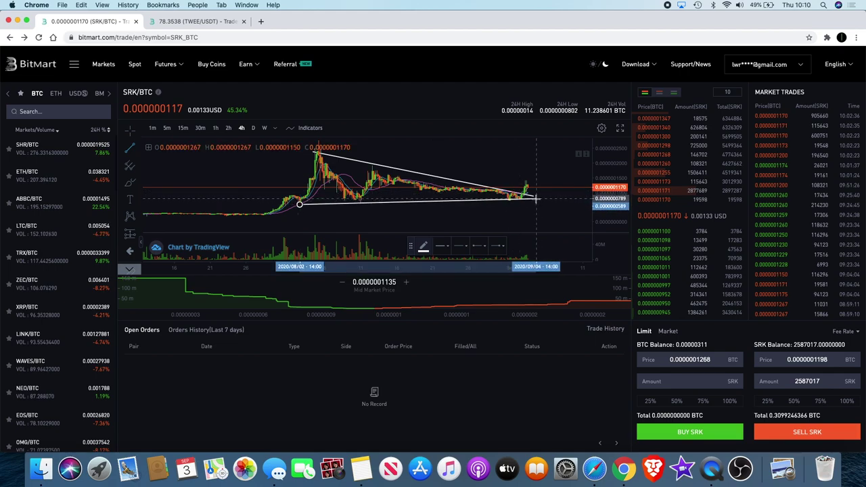
{"action": "left_click", "coordinate": [535, 198]}
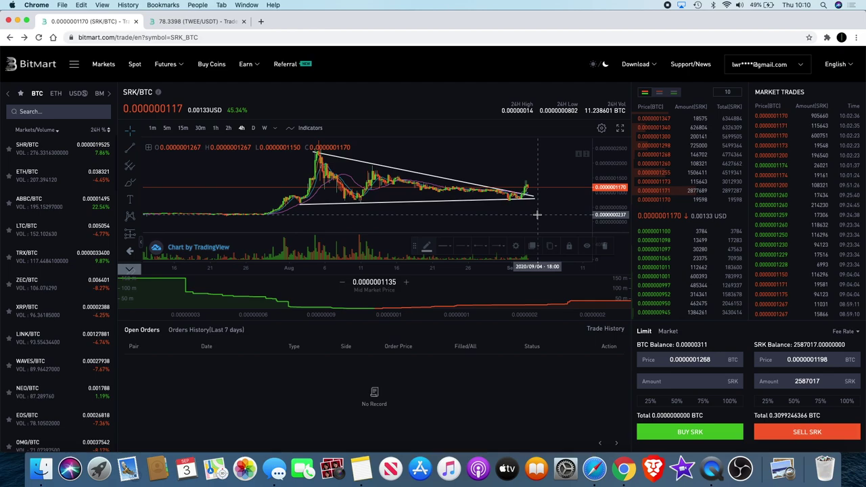
- Delete the lower support trend line and the volume bars from the chart
{"action": "scroll", "coordinate": [528, 210], "scroll_direction": "up", "scroll_amount": 3}
{"action": "key", "text": "Delete"}
{"action": "scroll", "coordinate": [511, 215], "scroll_direction": "down", "scroll_amount": 3}
{"action": "scroll", "coordinate": [562, 183], "scroll_direction": "up", "scroll_amount": 4}
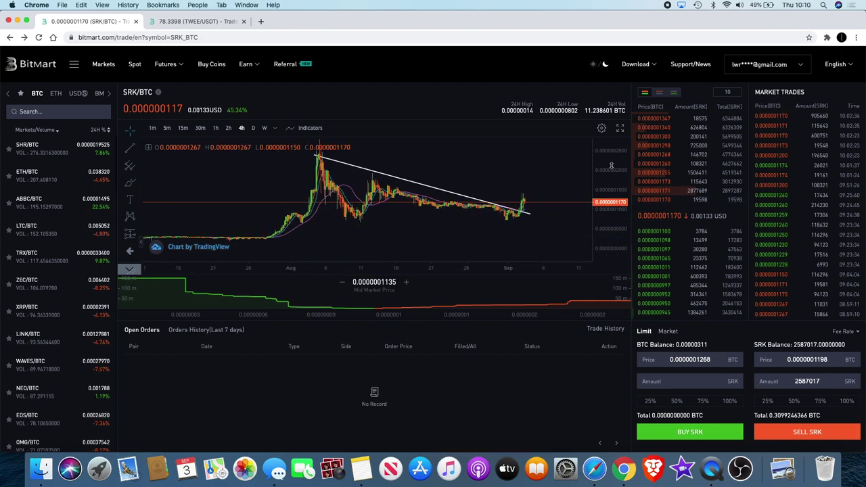
- Examine the early-September candles where the price crosses the descending trend line
{"action": "scroll", "coordinate": [562, 183], "scroll_direction": "up", "scroll_amount": 5}
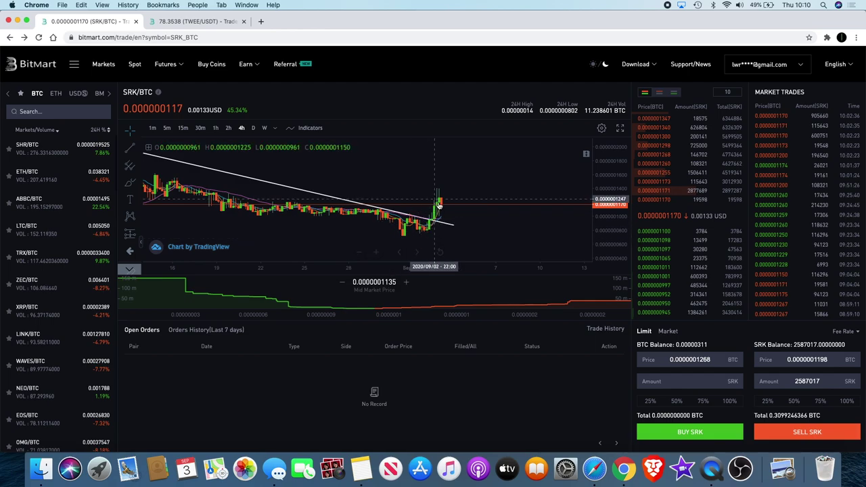
{"action": "scroll", "coordinate": [452, 194], "scroll_direction": "down", "scroll_amount": 5}
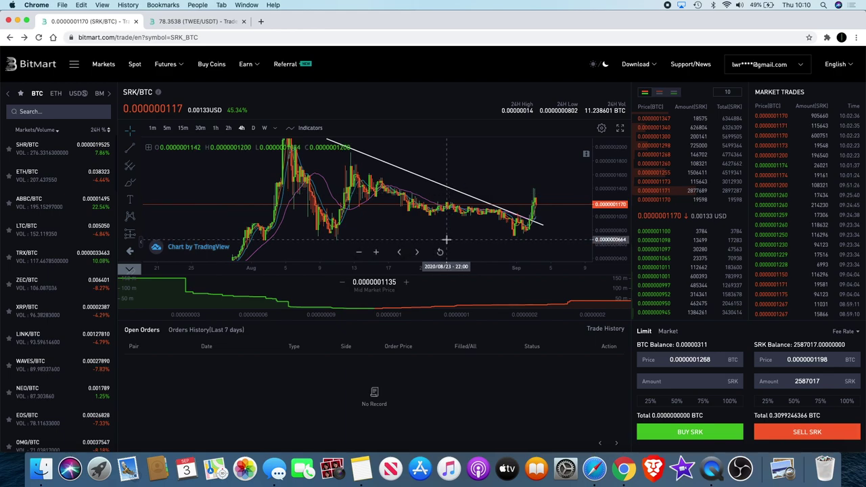
{"action": "scroll", "coordinate": [447, 239], "scroll_direction": "down", "scroll_amount": 4}
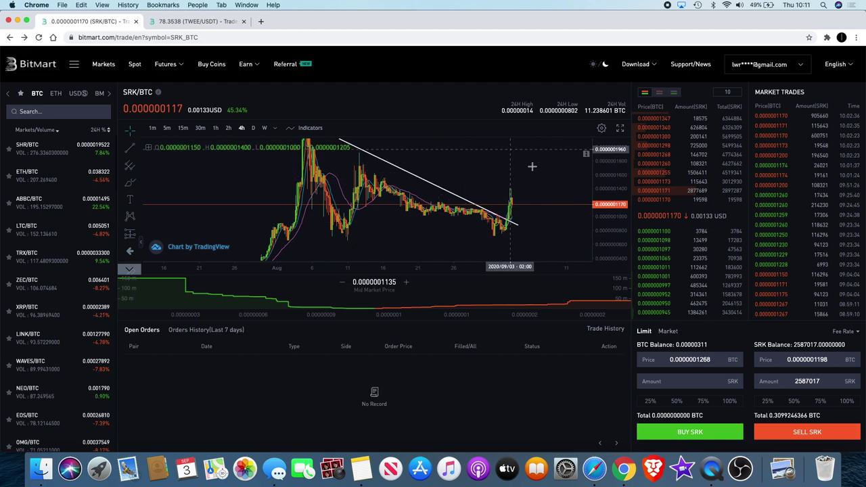
{"action": "scroll", "coordinate": [525, 178], "scroll_direction": "up", "scroll_amount": 3}
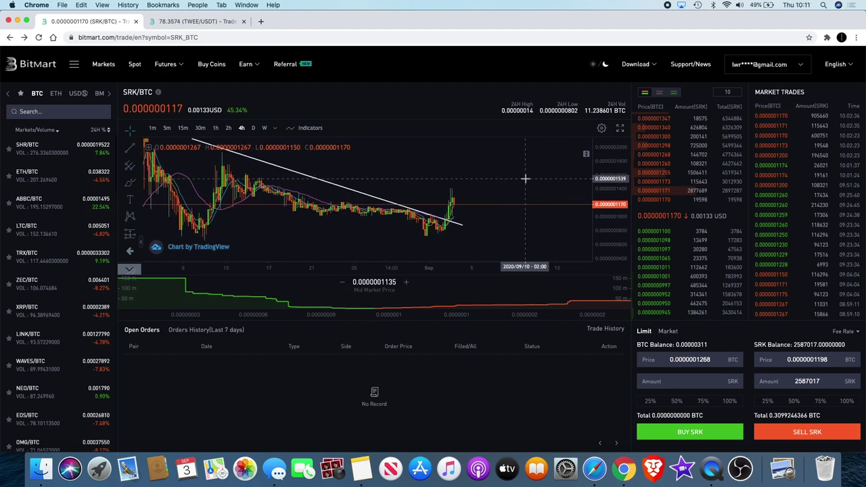
{"action": "left_click_drag", "start_coordinate": [616, 184], "coordinate": [617, 196]}
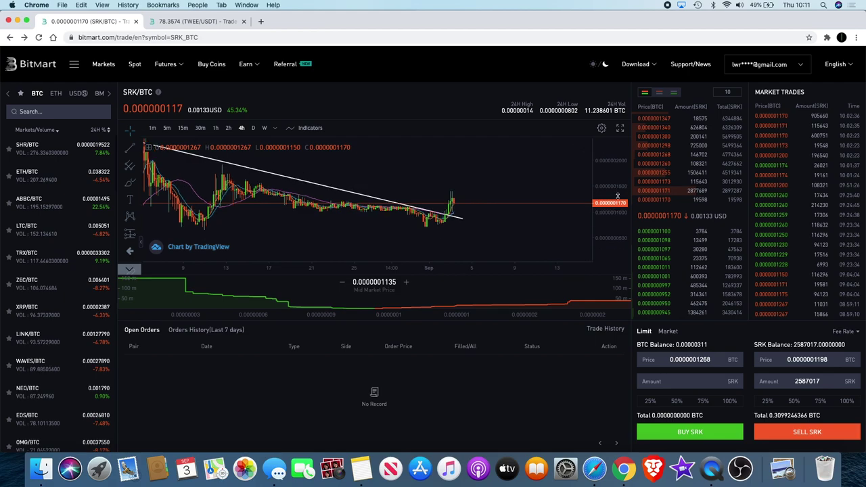
{"action": "scroll", "coordinate": [544, 210], "scroll_direction": "down", "scroll_amount": 3}
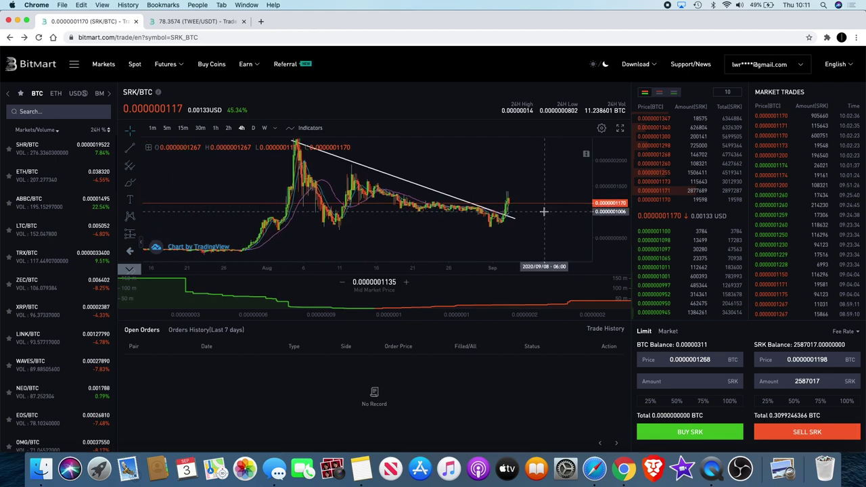
- Delete the descending trend line from the chart
{"action": "left_click", "coordinate": [444, 195]}
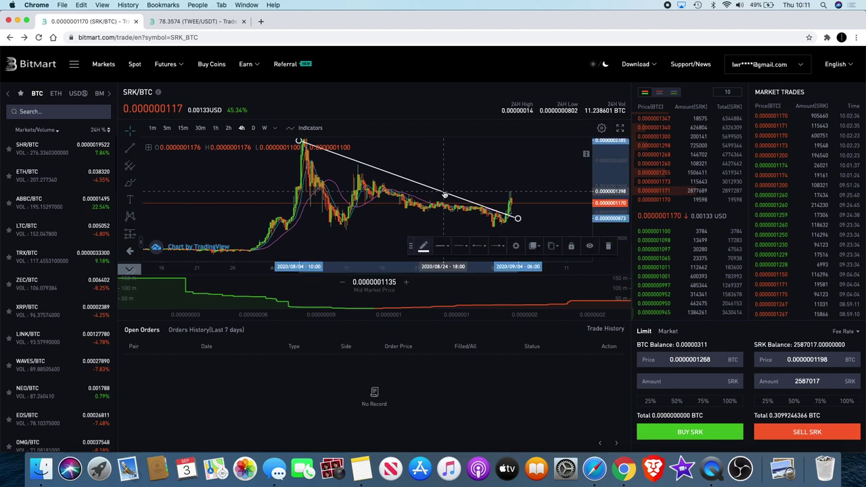
{"action": "key", "text": "Delete"}
{"action": "scroll", "coordinate": [444, 194], "scroll_direction": "down", "scroll_amount": 4}
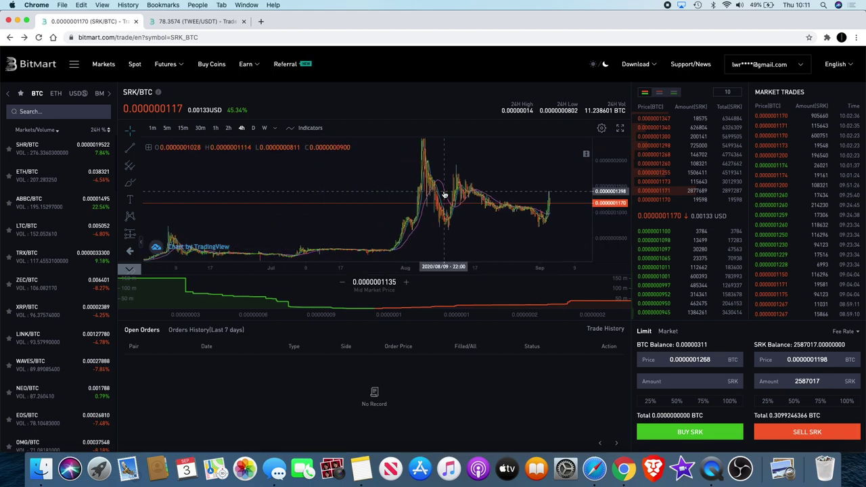
{"action": "scroll", "coordinate": [444, 194], "scroll_direction": "up", "scroll_amount": 3}
{"action": "scroll", "coordinate": [444, 195], "scroll_direction": "down", "scroll_amount": 2}
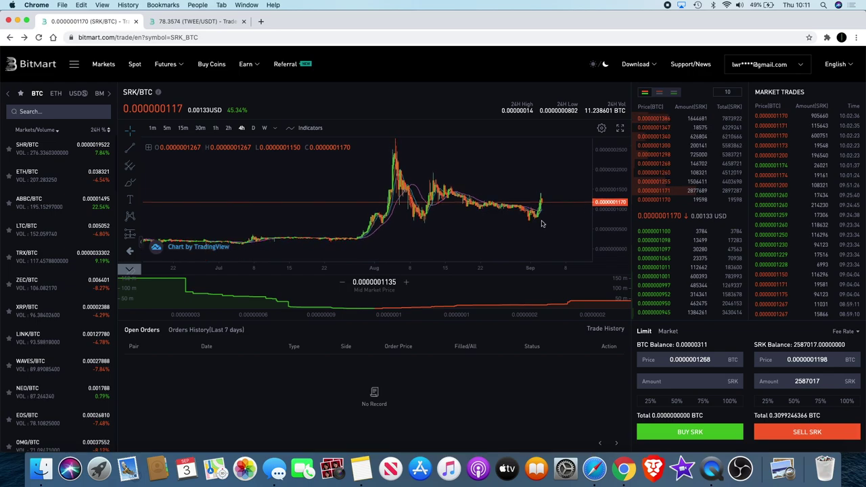
- Examine the price action from the June spike through the July consolidation to the August rally
{"action": "scroll", "coordinate": [541, 220], "scroll_direction": "down", "scroll_amount": 3}
{"action": "scroll", "coordinate": [535, 224], "scroll_direction": "down", "scroll_amount": 3}
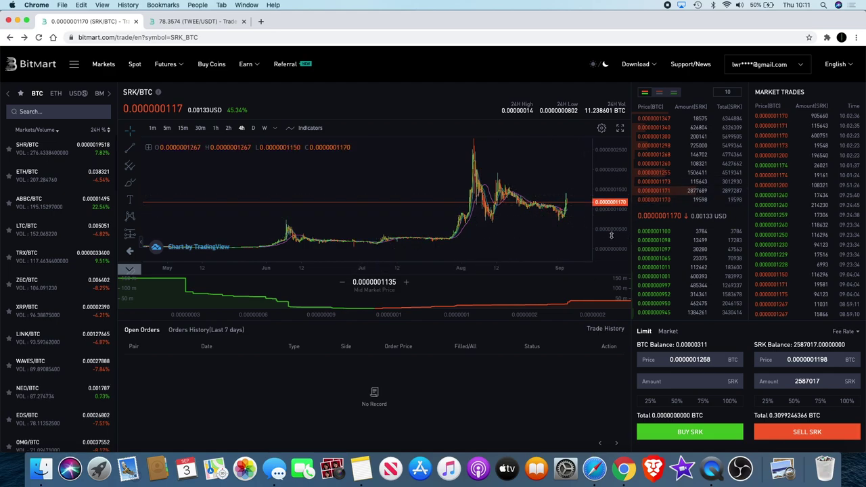
{"action": "left_click_drag", "start_coordinate": [611, 234], "coordinate": [612, 167]}
{"action": "scroll", "coordinate": [444, 232], "scroll_direction": "down", "scroll_amount": 3}
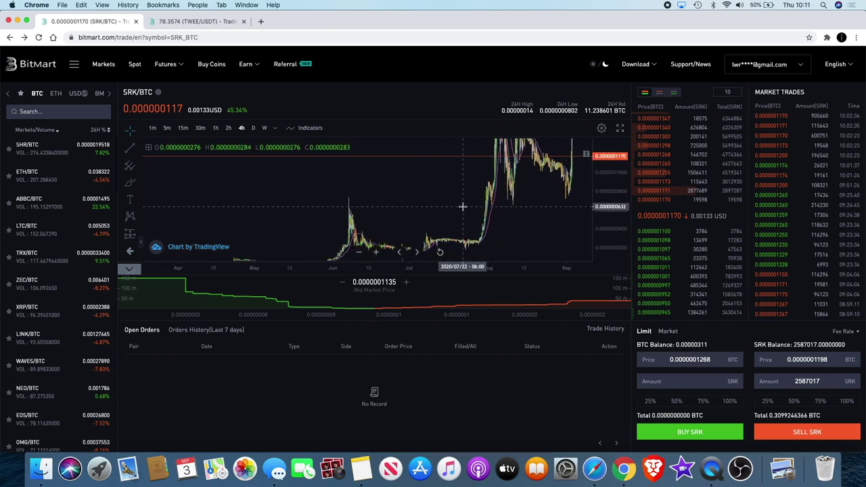
{"action": "left_click_drag", "start_coordinate": [463, 206], "coordinate": [462, 195]}
{"action": "scroll", "coordinate": [541, 197], "scroll_direction": "up", "scroll_amount": 1}
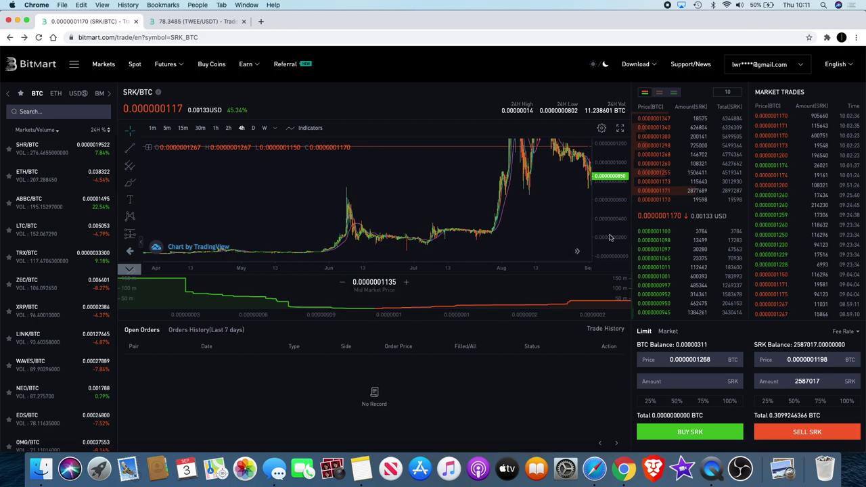
{"action": "mouse_move", "coordinate": [610, 237]}
{"action": "left_mouse_down"}
{"action": "mouse_move", "coordinate": [609, 211]}
{"action": "mouse_move", "coordinate": [608, 231]}
{"action": "left_mouse_up"}
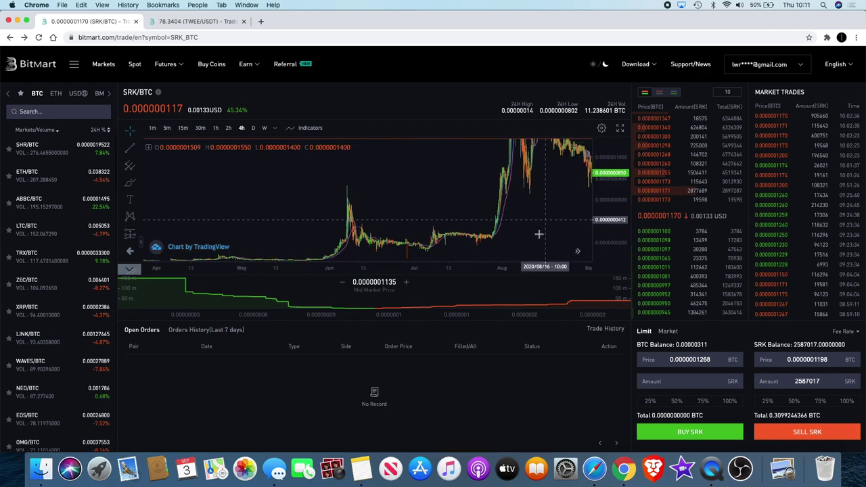
{"action": "left_click_drag", "start_coordinate": [539, 216], "coordinate": [544, 196]}
{"action": "scroll", "coordinate": [560, 214], "scroll_direction": "up", "scroll_amount": 3}
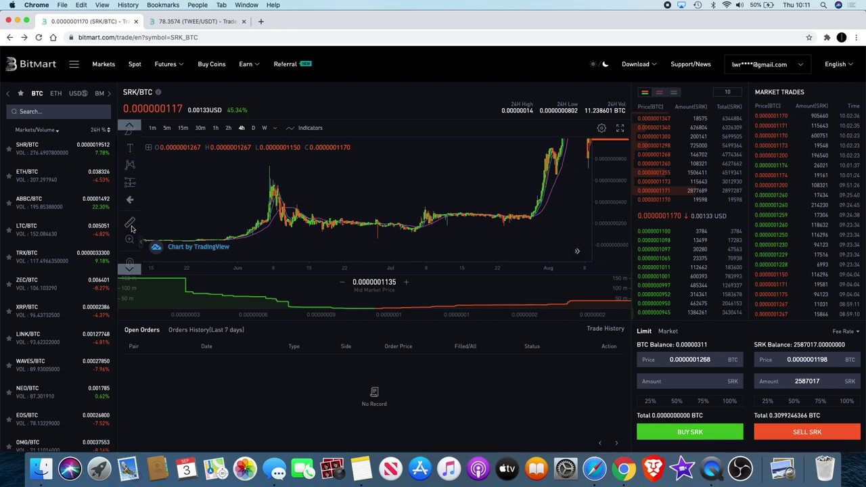
- Measure the price move of the early-July jump, and clear the measurement
{"action": "left_click", "coordinate": [425, 231], "text": "shift"}
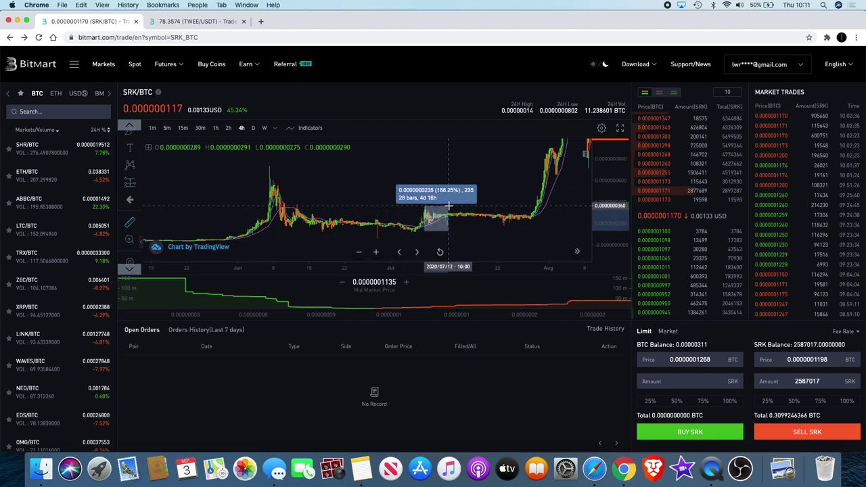
{"action": "left_click", "coordinate": [449, 206]}
{"action": "left_click", "coordinate": [505, 193]}
{"action": "scroll", "coordinate": [505, 194], "scroll_direction": "down", "scroll_amount": 2}
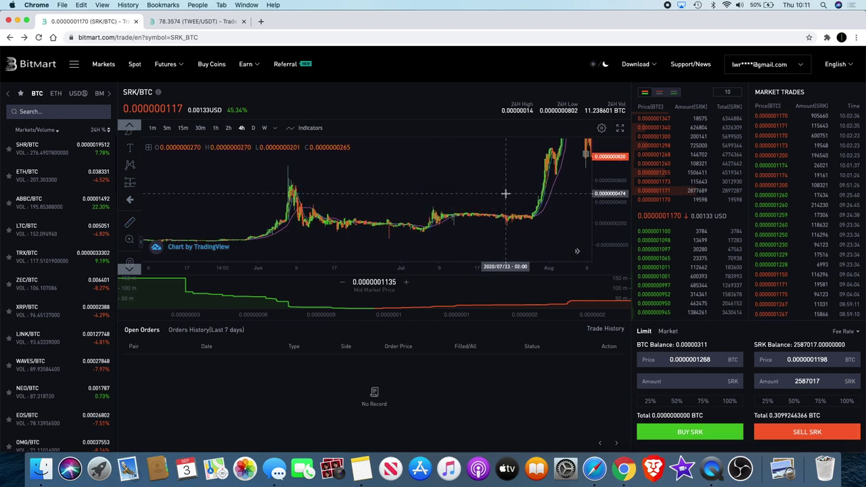
{"action": "scroll", "coordinate": [506, 194], "scroll_direction": "up", "scroll_amount": 1}
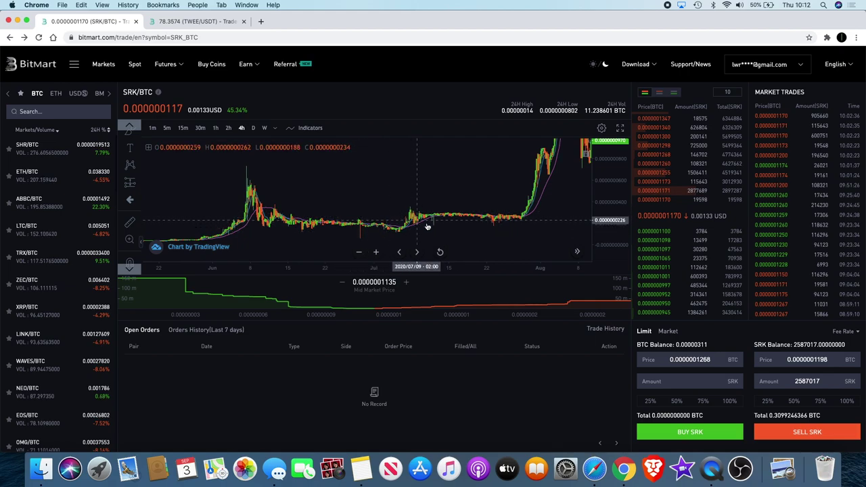
- Place a horizontal line at about 0.0000000247 across the June and July consolidation range
{"action": "left_click", "coordinate": [135, 149]}
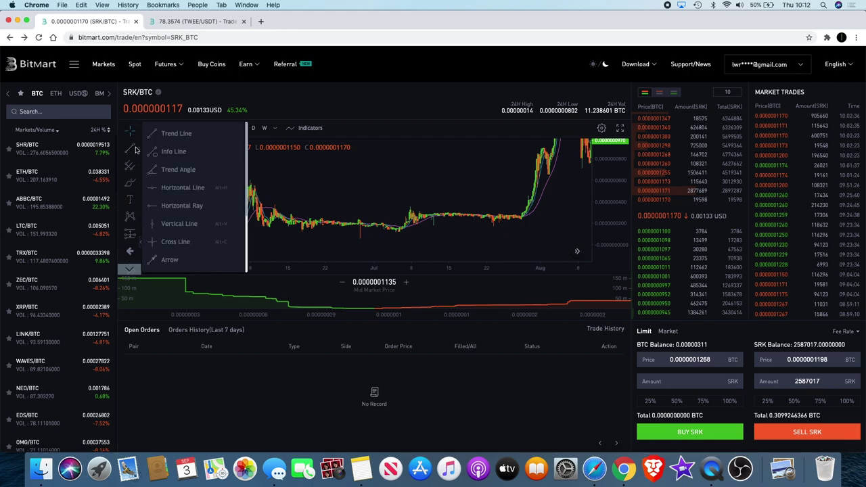
{"action": "left_click", "coordinate": [178, 188]}
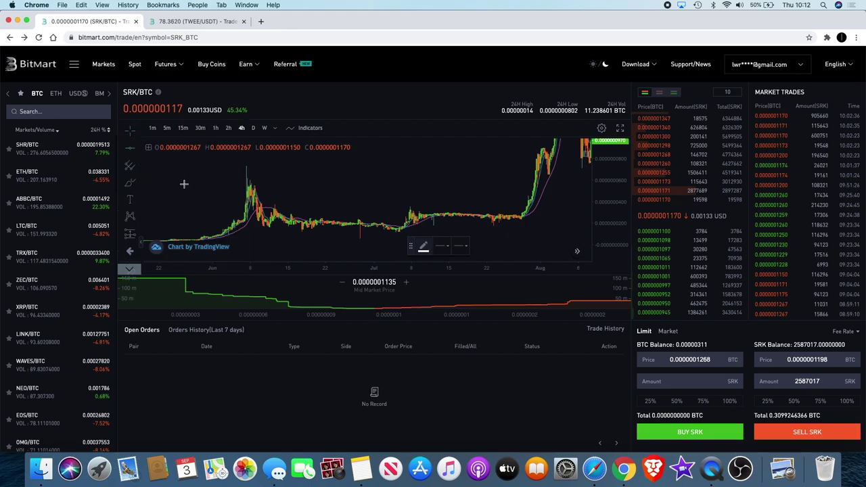
{"action": "left_click", "coordinate": [367, 218]}
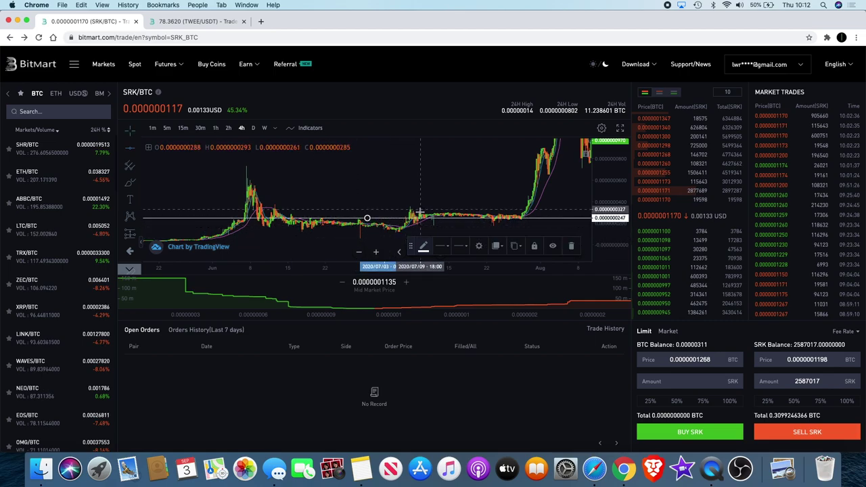
- Draw a descending trend line from about 0.0000000402 on 9 June down past the early-July lows
{"action": "left_click", "coordinate": [140, 150]}
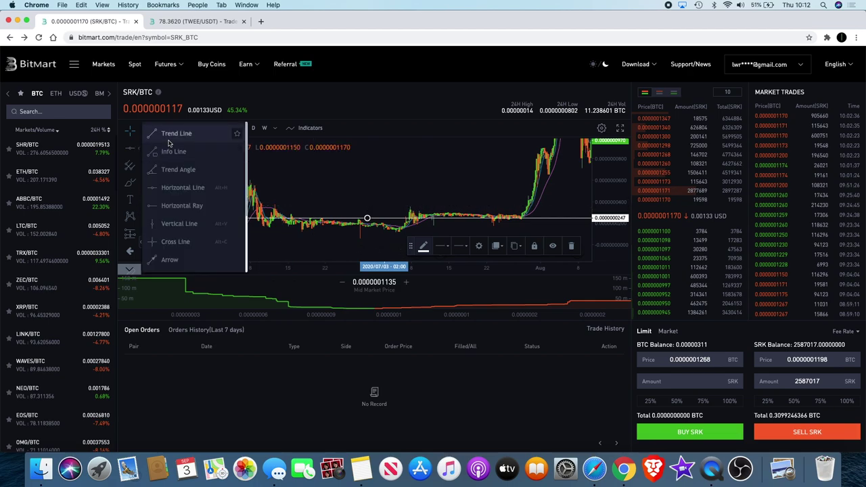
{"action": "left_click", "coordinate": [169, 139]}
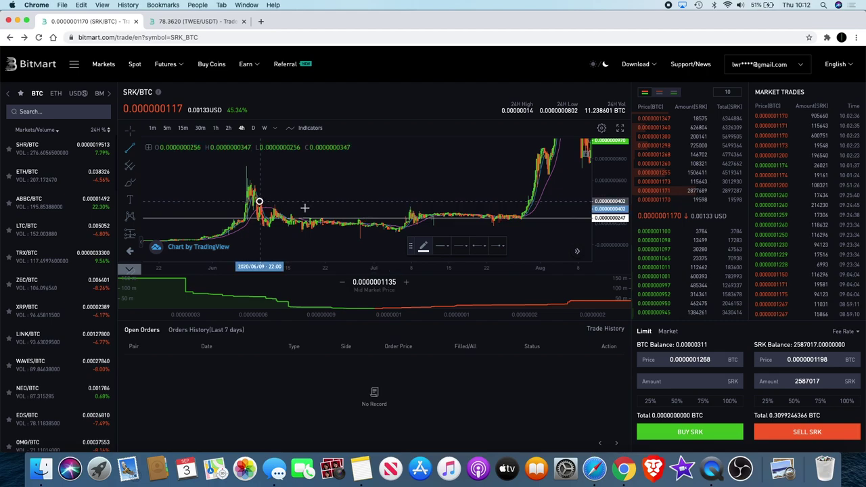
{"action": "left_click", "coordinate": [430, 231]}
{"action": "left_click", "coordinate": [459, 220]}
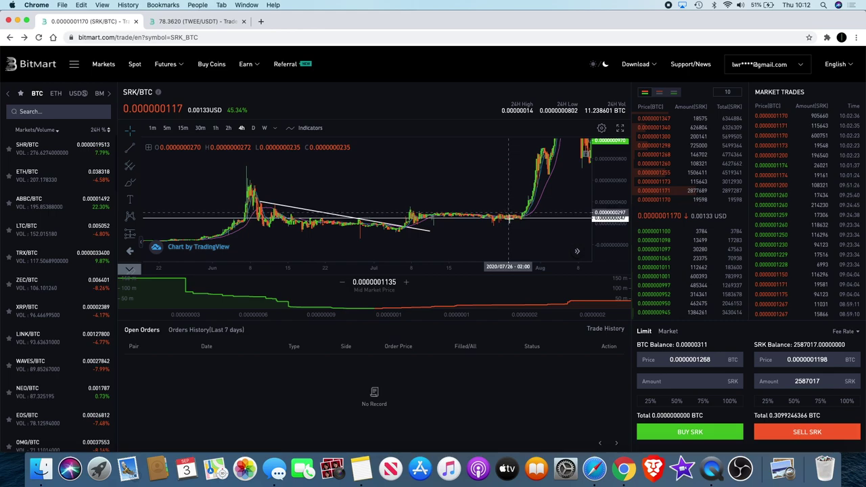
- Draw a descending trend line from about 0.0000002002 on 6 August to about 0.0000000867 on 5 September
{"action": "scroll", "coordinate": [539, 154], "scroll_direction": "down", "scroll_amount": 2}
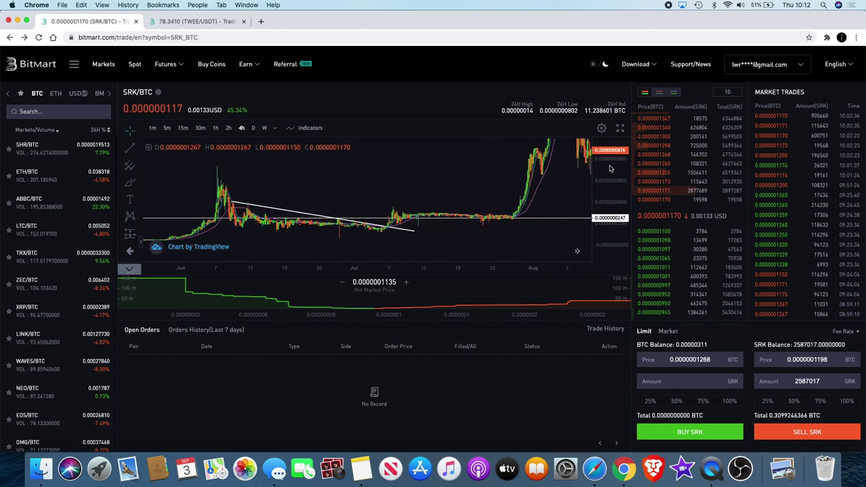
{"action": "left_click_drag", "start_coordinate": [610, 168], "coordinate": [609, 219]}
{"action": "scroll", "coordinate": [548, 204], "scroll_direction": "right", "scroll_amount": 8}
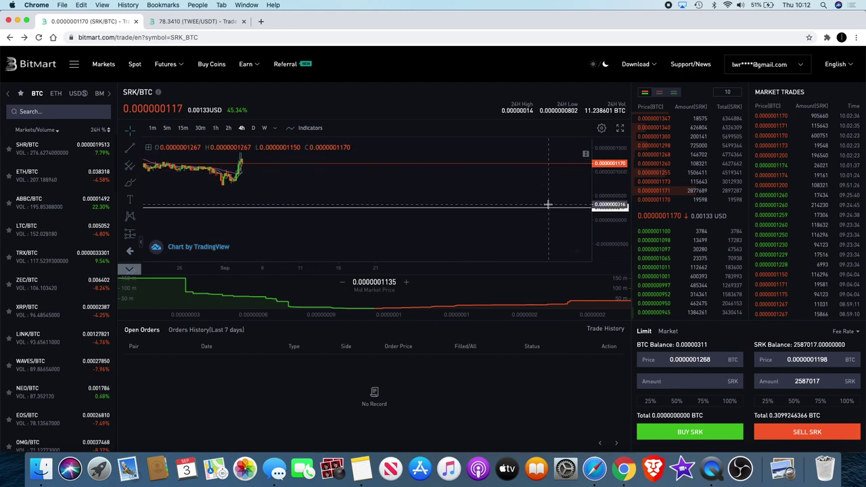
{"action": "scroll", "coordinate": [548, 203], "scroll_direction": "left", "scroll_amount": 10}
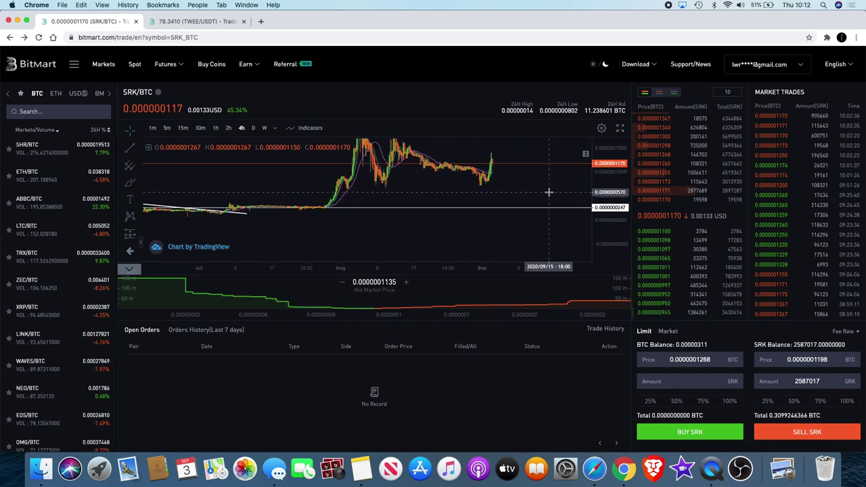
{"action": "left_click_drag", "start_coordinate": [548, 192], "coordinate": [549, 207]}
{"action": "left_click_drag", "start_coordinate": [612, 191], "coordinate": [614, 214]}
{"action": "scroll", "coordinate": [532, 198], "scroll_direction": "up", "scroll_amount": 2}
{"action": "scroll", "coordinate": [532, 198], "scroll_direction": "left", "scroll_amount": 2}
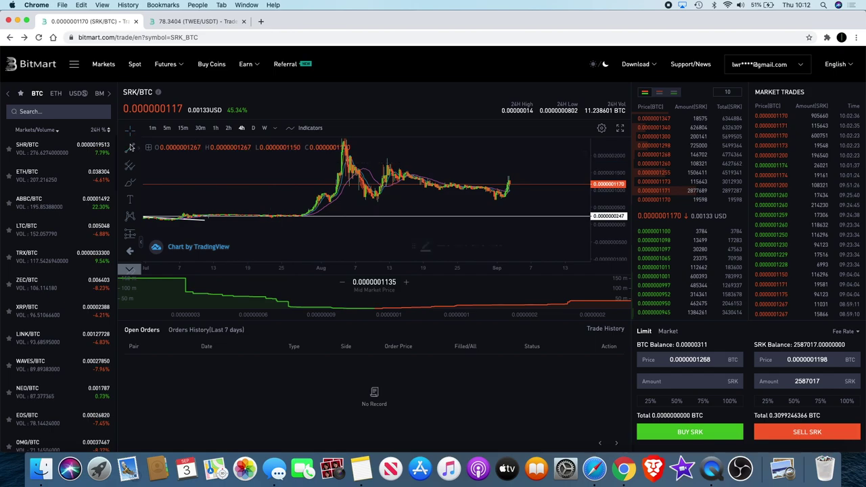
{"action": "left_click", "coordinate": [349, 155]}
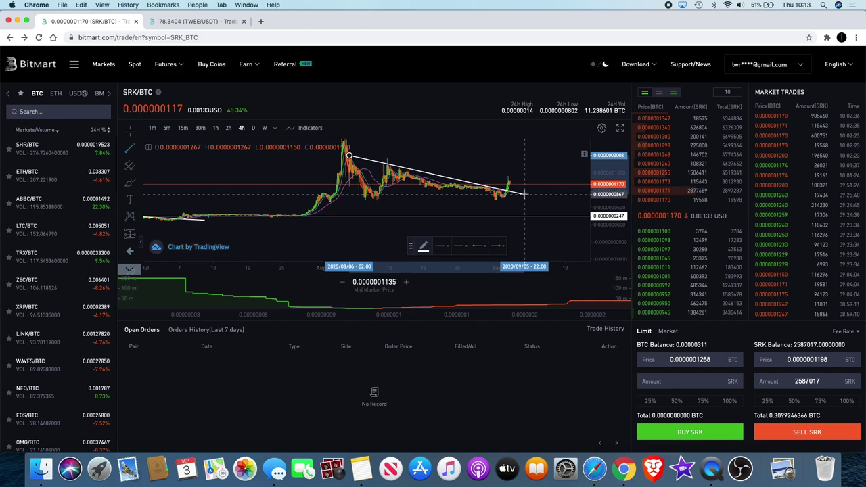
{"action": "left_click", "coordinate": [540, 192]}
- Delete the descending August–September trend line
{"action": "scroll", "coordinate": [565, 187], "scroll_direction": "up", "scroll_amount": 2}
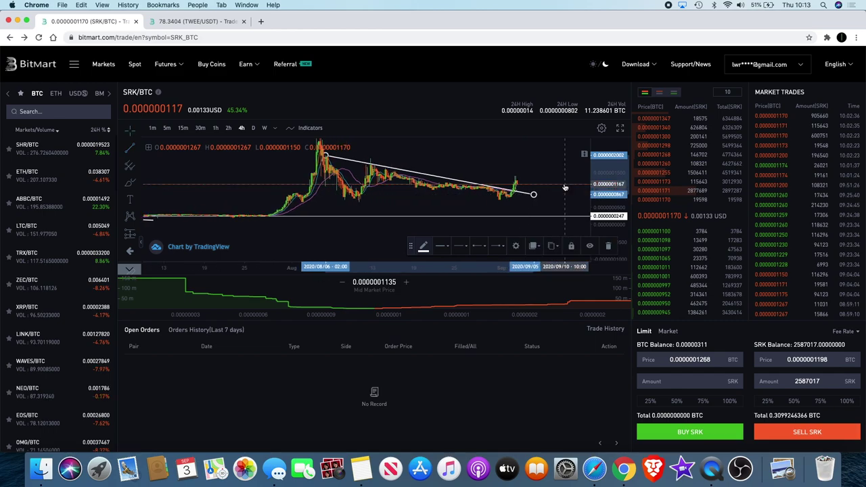
{"action": "scroll", "coordinate": [560, 187], "scroll_direction": "down", "scroll_amount": 2}
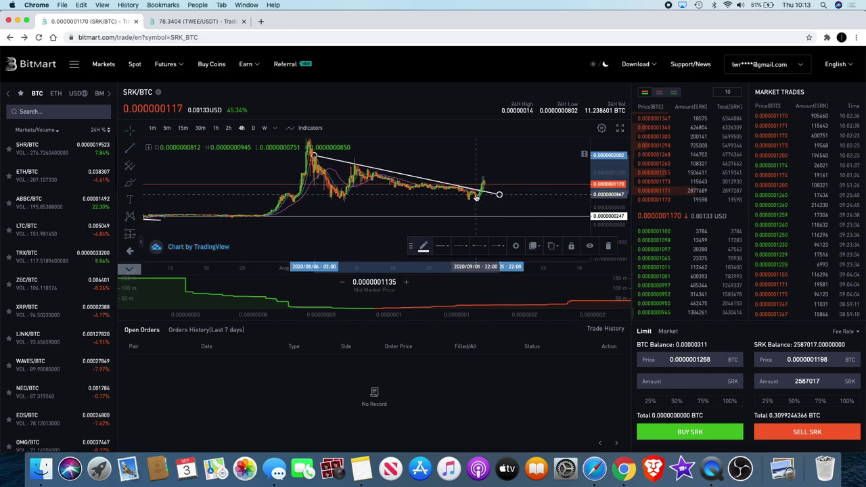
{"action": "key", "text": "BackSpace"}
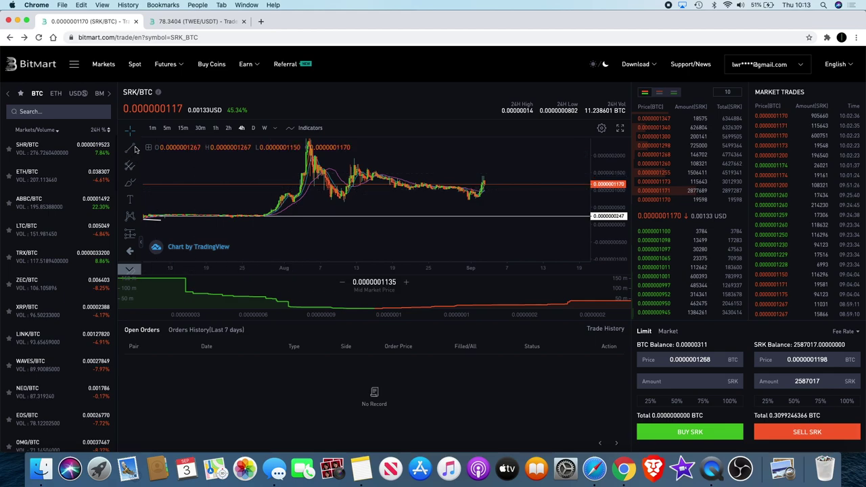
- Place a horizontal line at about 0.0000001167 near the current September price
{"action": "left_click", "coordinate": [137, 150]}
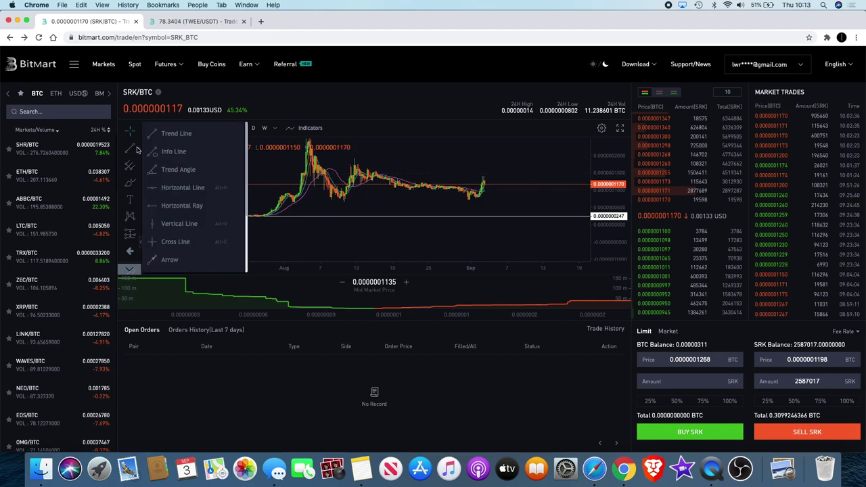
{"action": "left_click", "coordinate": [182, 188]}
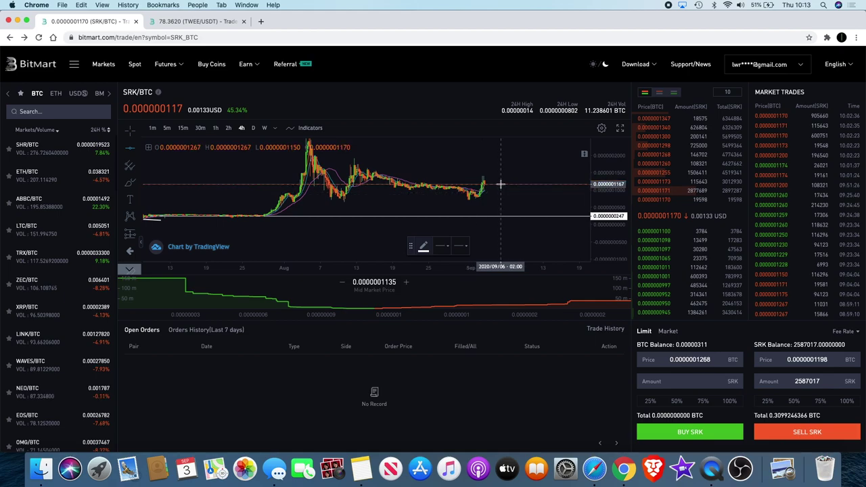
{"action": "left_click", "coordinate": [501, 184]}
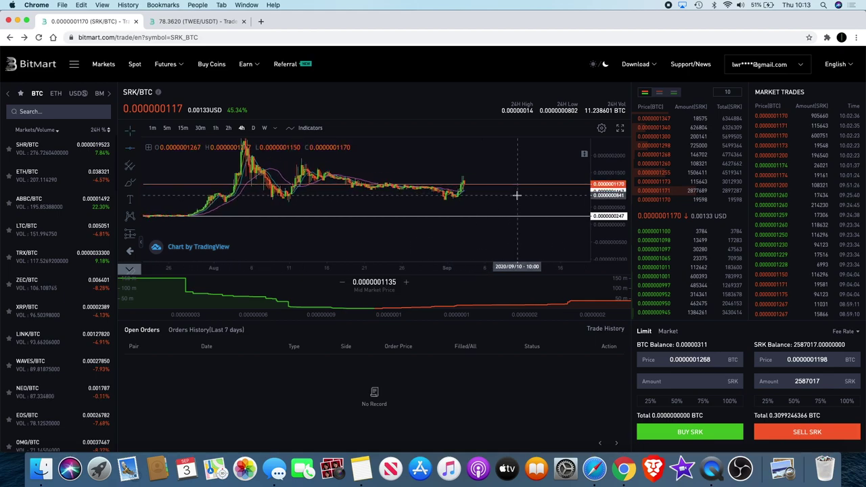
- Examine the early-September breakout against the upper horizontal line and the preceding August consolidation
{"action": "scroll", "coordinate": [516, 195], "scroll_direction": "down", "scroll_amount": 1}
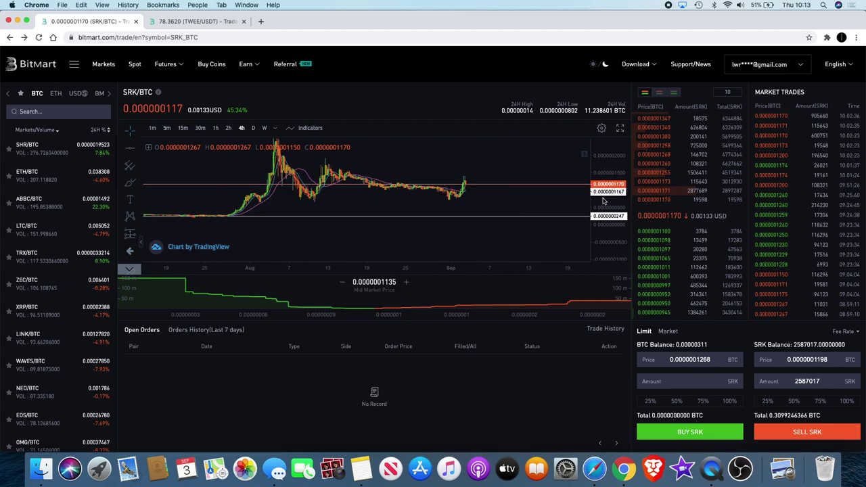
{"action": "left_click_drag", "start_coordinate": [603, 200], "coordinate": [603, 154]}
{"action": "scroll", "coordinate": [502, 182], "scroll_direction": "up", "scroll_amount": 5}
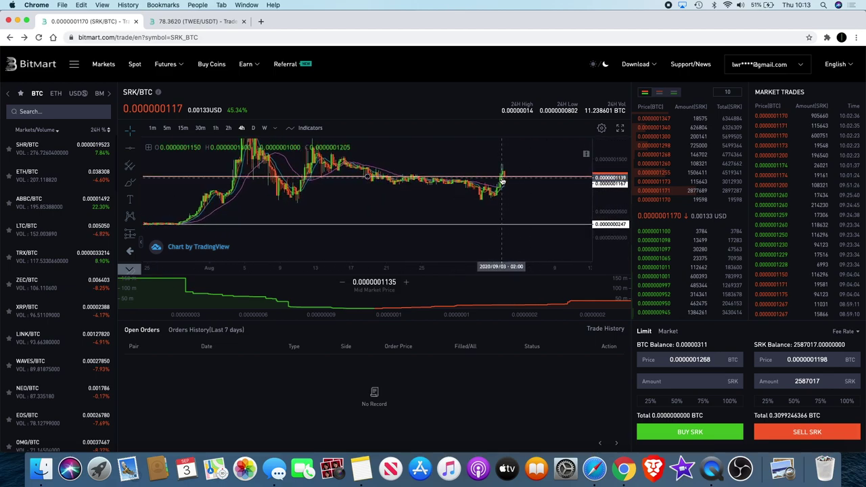
{"action": "scroll", "coordinate": [502, 180], "scroll_direction": "left", "scroll_amount": 1}
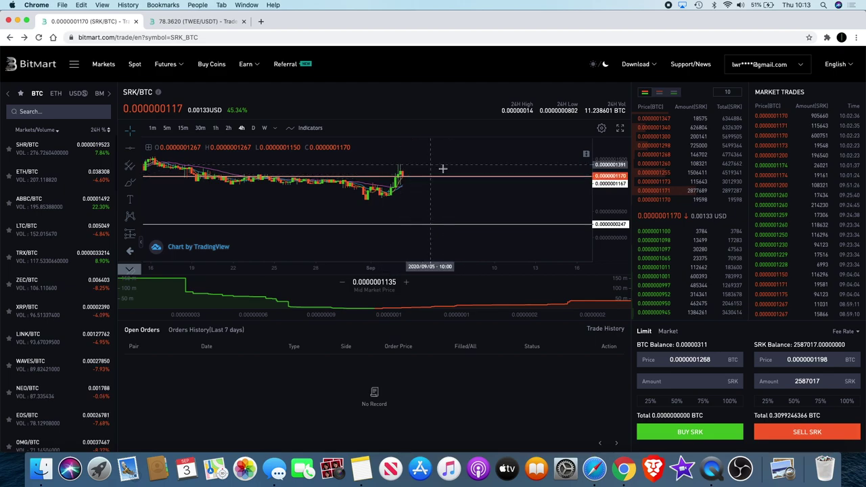
{"action": "scroll", "coordinate": [548, 178], "scroll_direction": "down", "scroll_amount": 1}
{"action": "scroll", "coordinate": [548, 178], "scroll_direction": "down", "scroll_amount": 1}
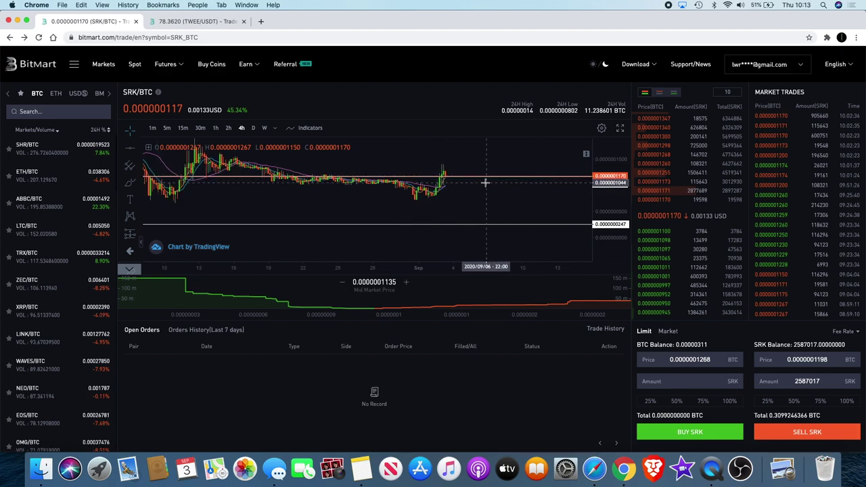
{"action": "scroll", "coordinate": [465, 169], "scroll_direction": "left", "scroll_amount": 3}
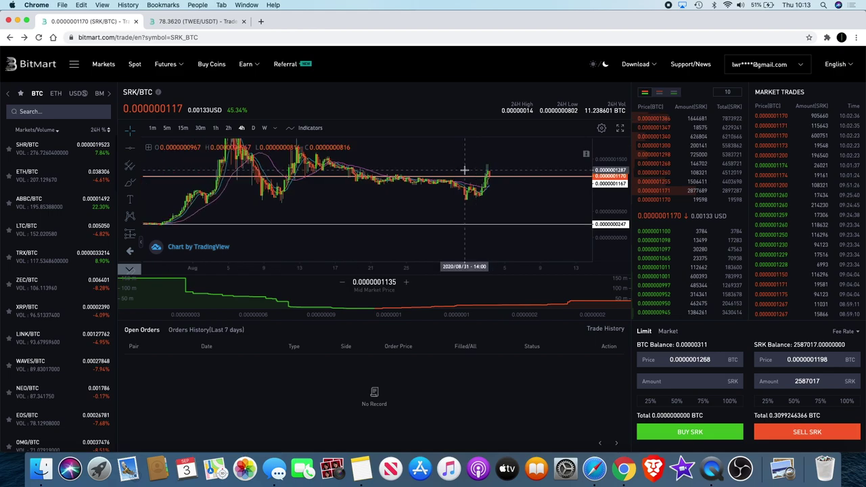
{"action": "scroll", "coordinate": [464, 170], "scroll_direction": "right", "scroll_amount": 3}
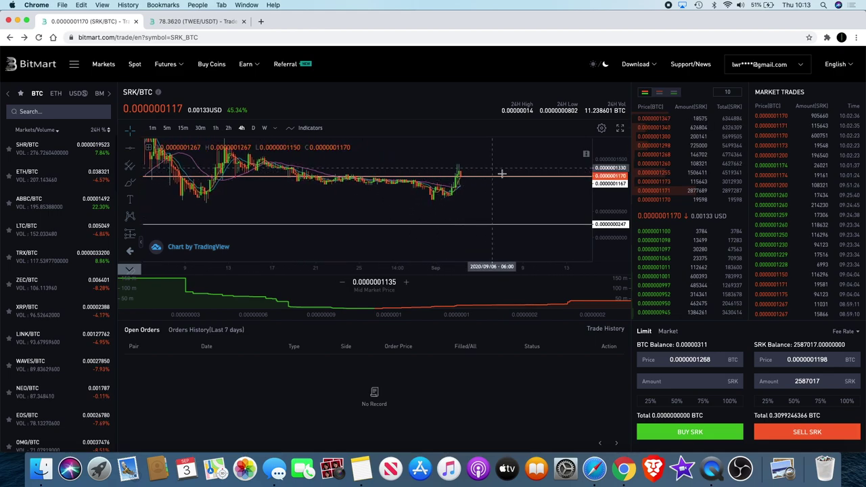
{"action": "scroll", "coordinate": [522, 177], "scroll_direction": "right", "scroll_amount": 1}
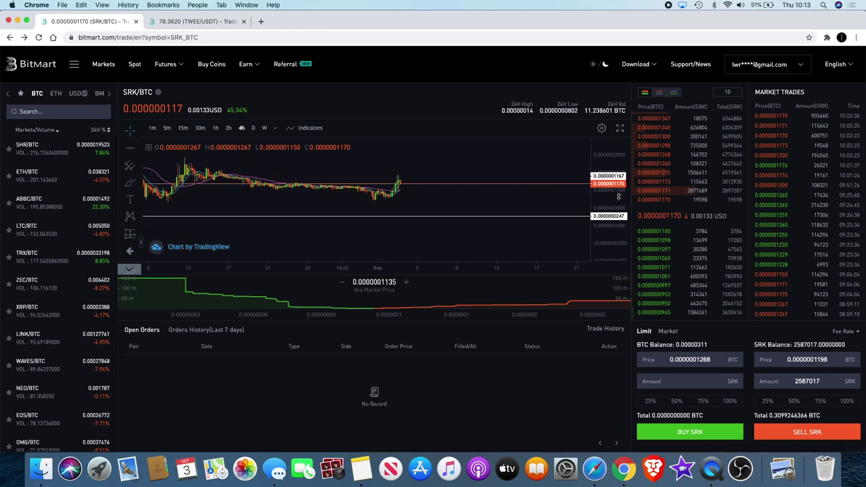
{"action": "scroll", "coordinate": [517, 199], "scroll_direction": "down", "scroll_amount": 5}
{"action": "scroll", "coordinate": [517, 198], "scroll_direction": "up", "scroll_amount": 3}
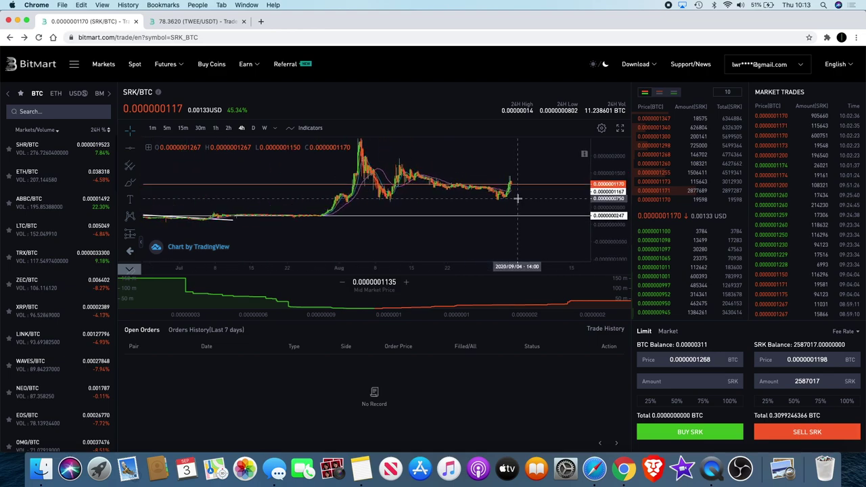
- Examine the June–July decline and breakout up close against the descending trend line and the lower horizontal line
{"action": "scroll", "coordinate": [515, 196], "scroll_direction": "down", "scroll_amount": 5}
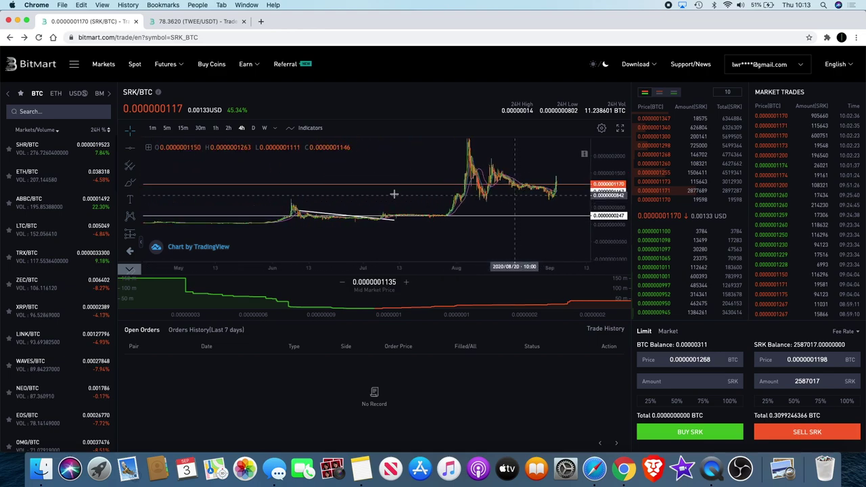
{"action": "scroll", "coordinate": [394, 197], "scroll_direction": "down", "scroll_amount": 2}
{"action": "left_click_drag", "start_coordinate": [412, 188], "coordinate": [408, 156]}
{"action": "scroll", "coordinate": [419, 178], "scroll_direction": "down", "scroll_amount": 2}
{"action": "left_click_drag", "start_coordinate": [613, 226], "coordinate": [612, 154]}
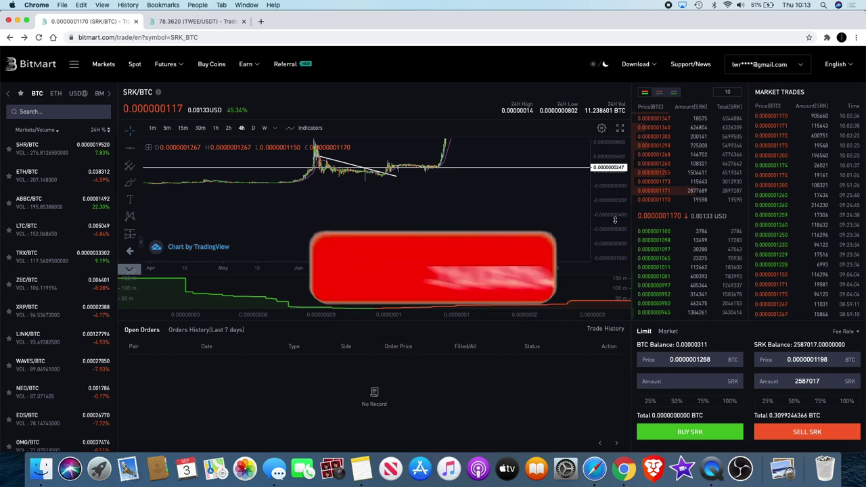
{"action": "left_click_drag", "start_coordinate": [615, 220], "coordinate": [618, 158]}
{"action": "left_click_drag", "start_coordinate": [512, 187], "coordinate": [509, 251]}
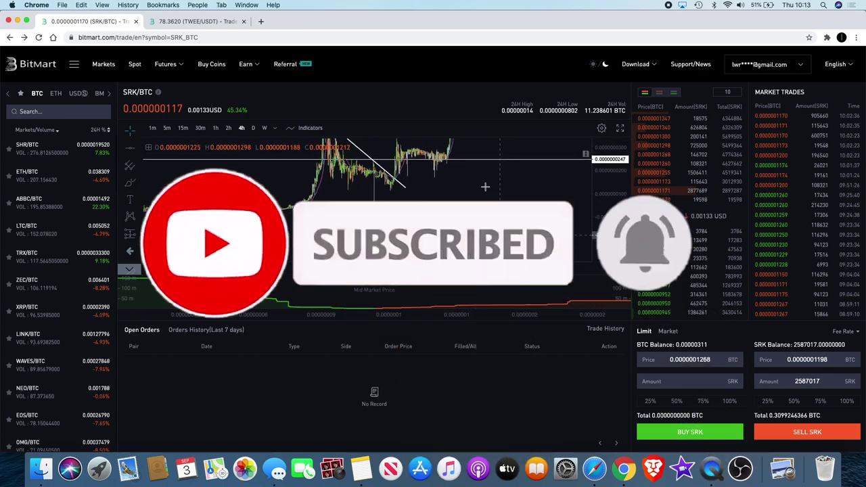
{"action": "left_click_drag", "start_coordinate": [485, 187], "coordinate": [490, 201]}
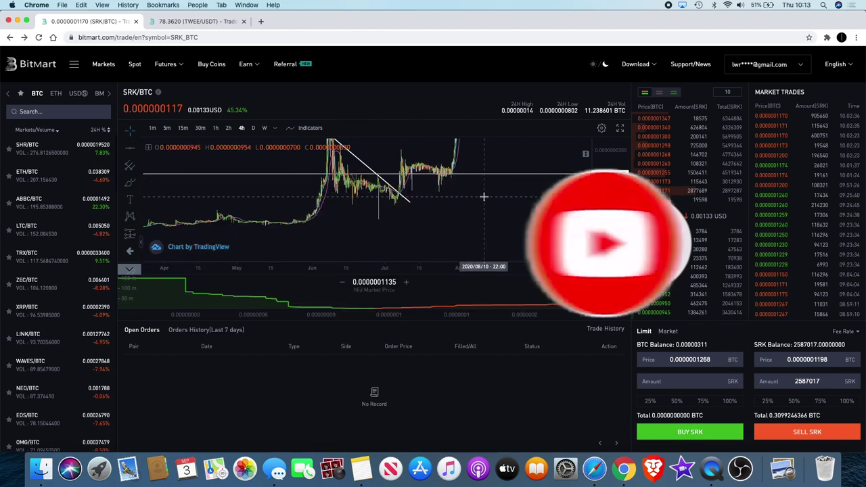
{"action": "left_click_drag", "start_coordinate": [487, 233], "coordinate": [486, 248]}
{"action": "scroll", "coordinate": [501, 207], "scroll_direction": "up", "scroll_amount": 4}
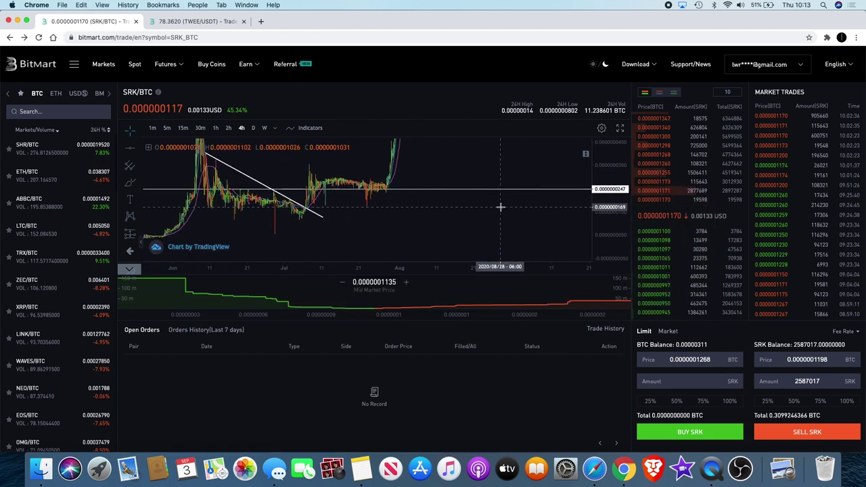
{"action": "scroll", "coordinate": [500, 207], "scroll_direction": "up", "scroll_amount": 1}
- Compare the August peak, consolidation and September breakout with the earlier June–July pattern and its August rally
{"action": "left_click_drag", "start_coordinate": [623, 182], "coordinate": [624, 255]}
{"action": "scroll", "coordinate": [537, 214], "scroll_direction": "right", "scroll_amount": 3}
{"action": "scroll", "coordinate": [500, 162], "scroll_direction": "left", "scroll_amount": 1}
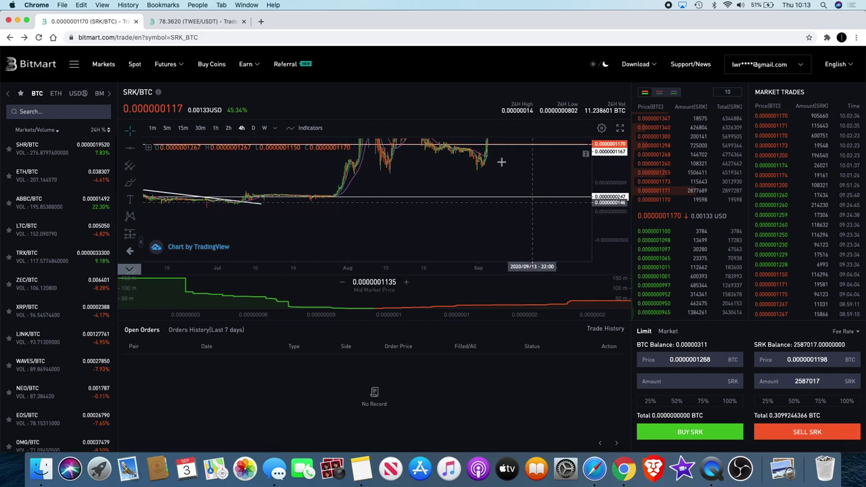
{"action": "left_click_drag", "start_coordinate": [615, 169], "coordinate": [615, 226]}
{"action": "scroll", "coordinate": [540, 206], "scroll_direction": "up", "scroll_amount": 1}
{"action": "scroll", "coordinate": [540, 206], "scroll_direction": "up", "scroll_amount": 2}
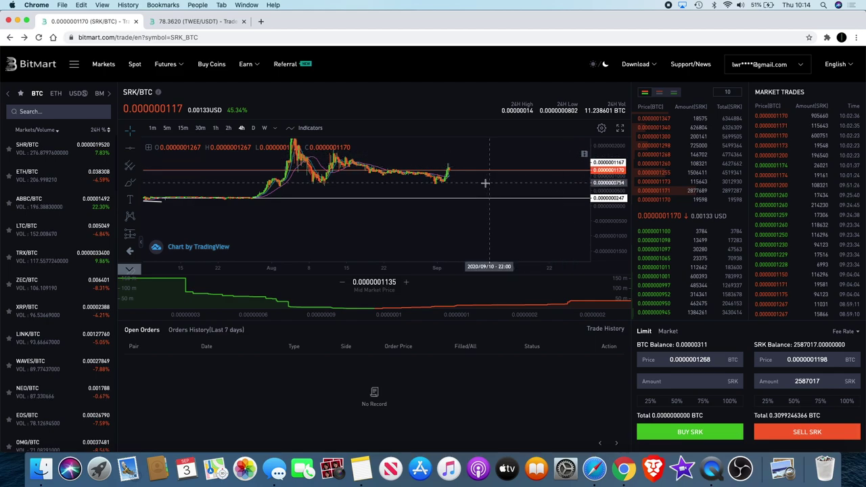
{"action": "scroll", "coordinate": [529, 164], "scroll_direction": "up", "scroll_amount": 2}
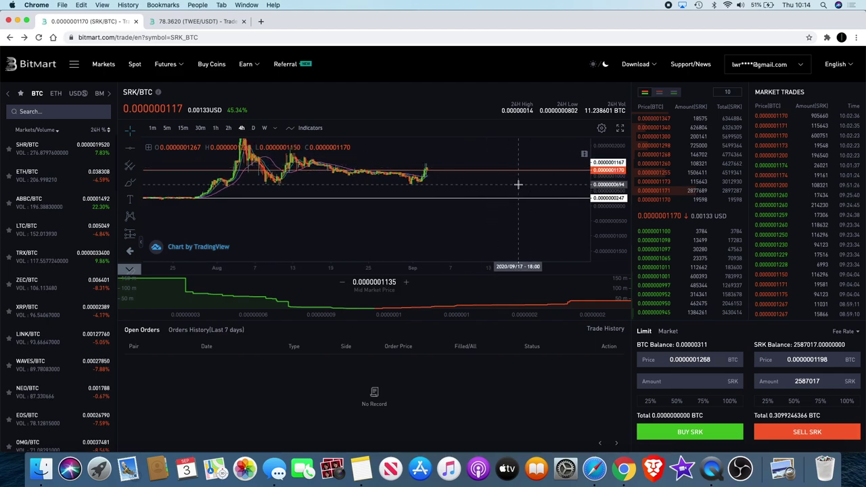
{"action": "scroll", "coordinate": [516, 223], "scroll_direction": "up", "scroll_amount": 1}
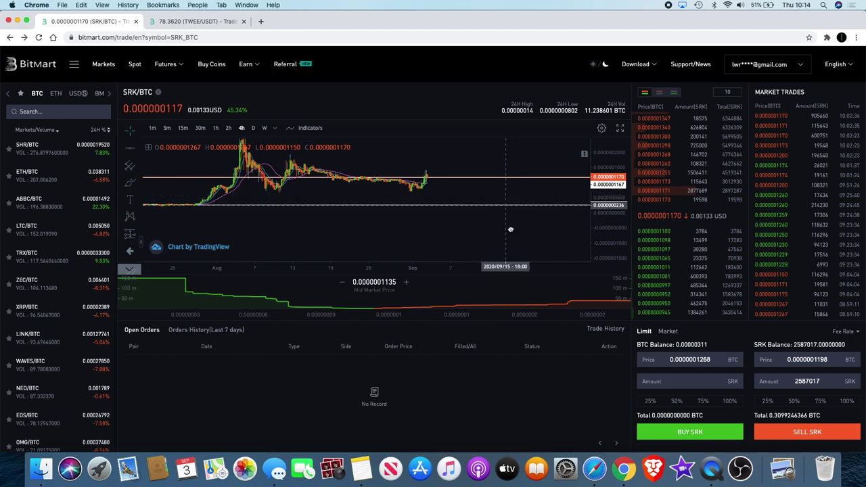
{"action": "scroll", "coordinate": [487, 207], "scroll_direction": "up", "scroll_amount": 1}
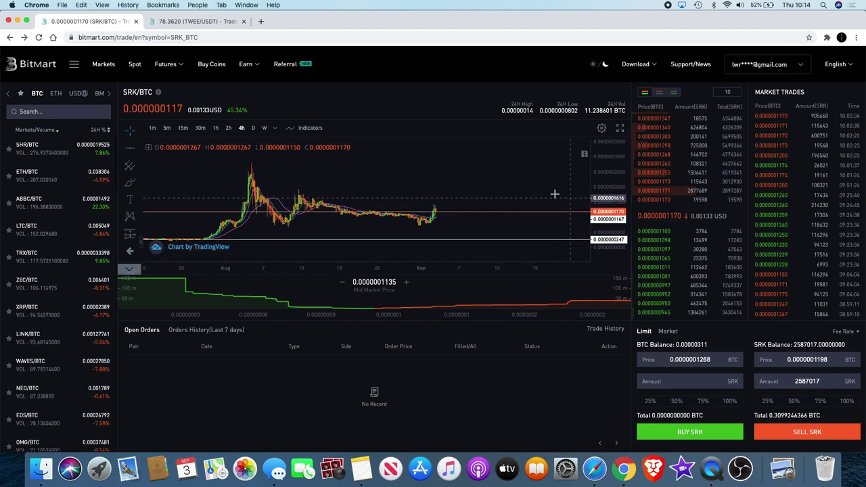
{"action": "left_click_drag", "start_coordinate": [604, 189], "coordinate": [604, 178]}
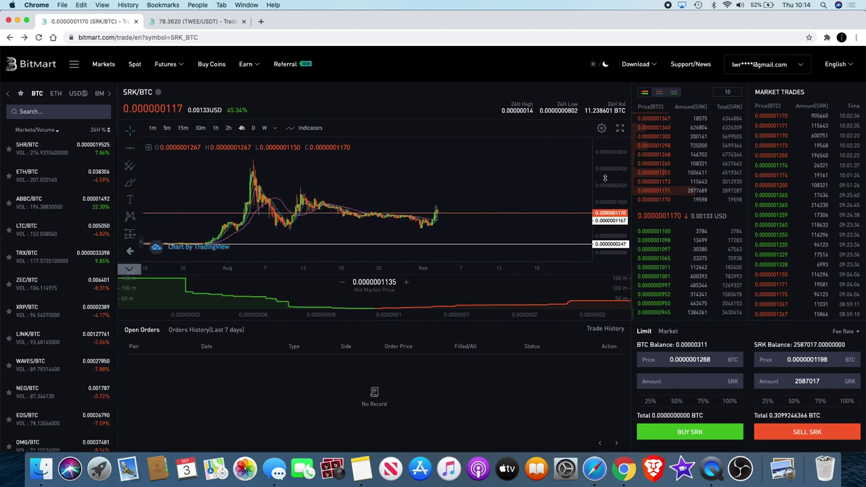
{"action": "left_click_drag", "start_coordinate": [542, 177], "coordinate": [547, 148]}
{"action": "scroll", "coordinate": [409, 198], "scroll_direction": "down", "scroll_amount": 8}
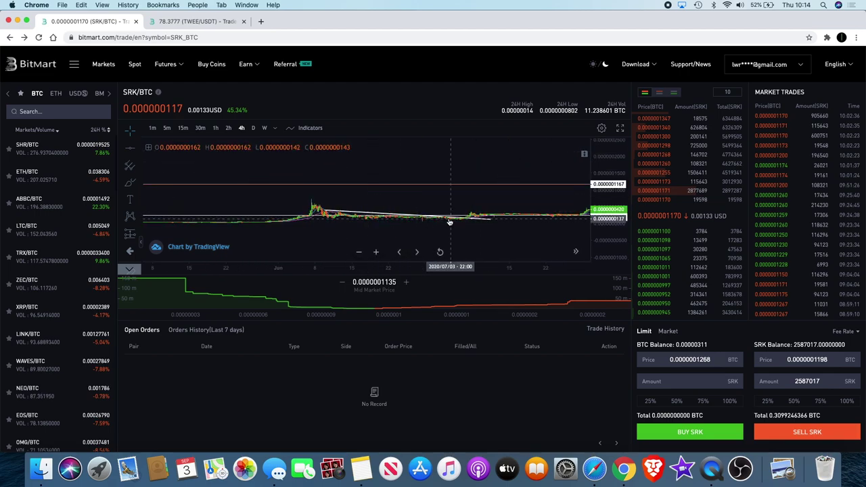
{"action": "scroll", "coordinate": [410, 215], "scroll_direction": "right", "scroll_amount": 6}
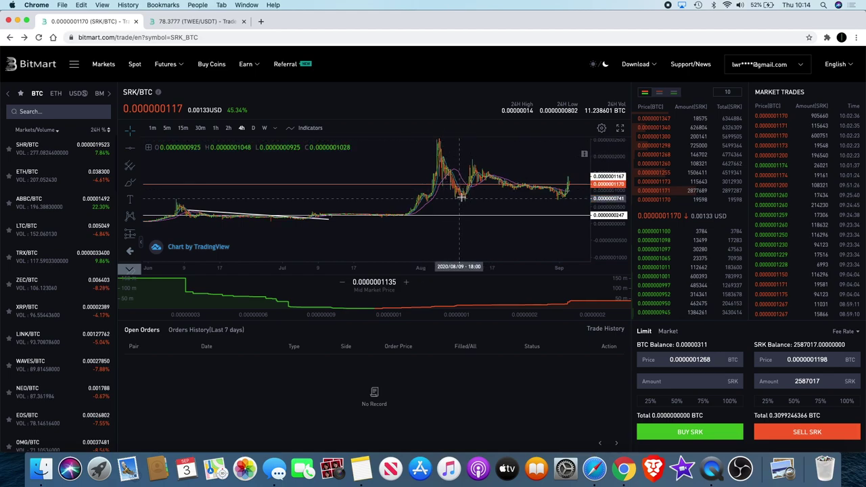
- Examine the September breakout around the upper horizontal line on an enlarged price scale against the August consolidation
{"action": "scroll", "coordinate": [547, 190], "scroll_direction": "up", "scroll_amount": 5}
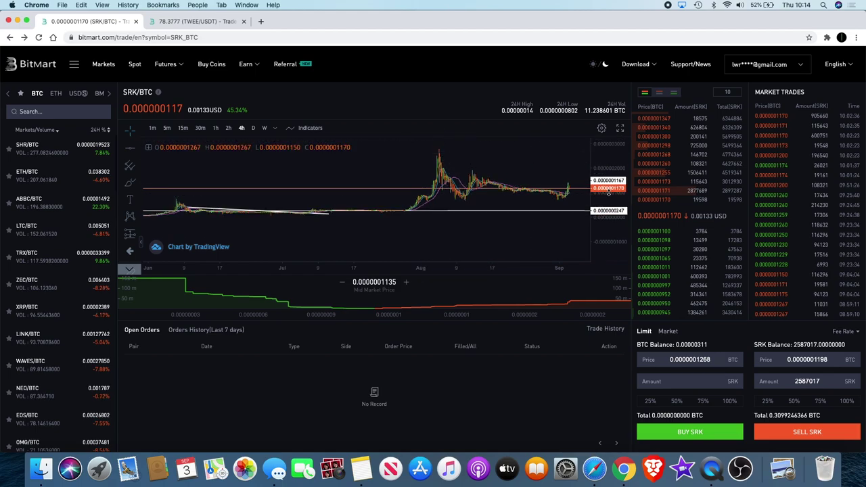
{"action": "scroll", "coordinate": [547, 190], "scroll_direction": "up", "scroll_amount": 2}
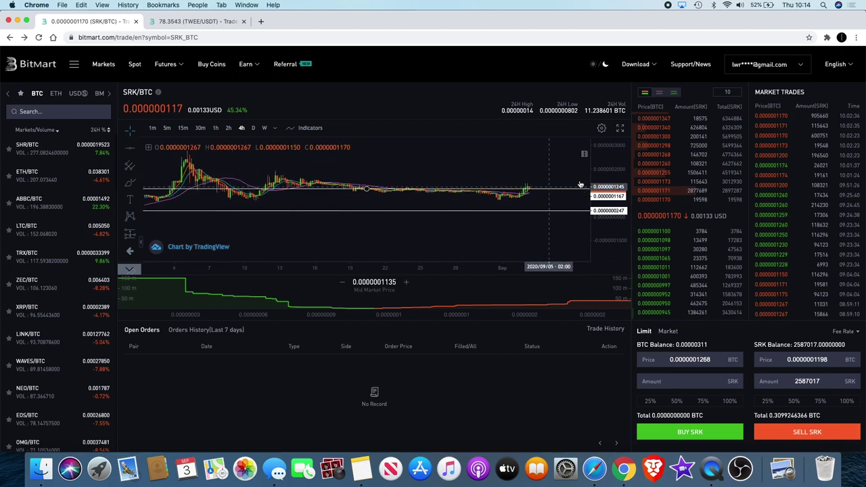
{"action": "left_click_drag", "start_coordinate": [611, 179], "coordinate": [612, 145]}
{"action": "left_click_drag", "start_coordinate": [616, 185], "coordinate": [608, 131]}
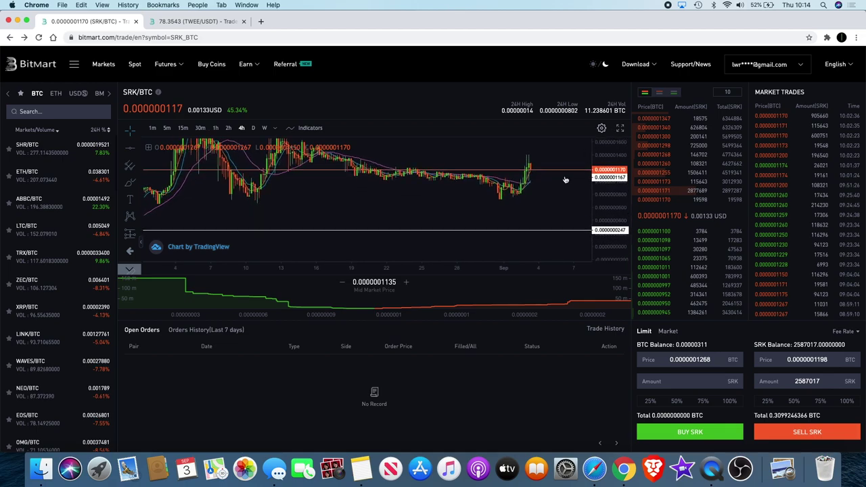
{"action": "scroll", "coordinate": [560, 180], "scroll_direction": "up", "scroll_amount": 2}
{"action": "scroll", "coordinate": [560, 179], "scroll_direction": "up", "scroll_amount": 3}
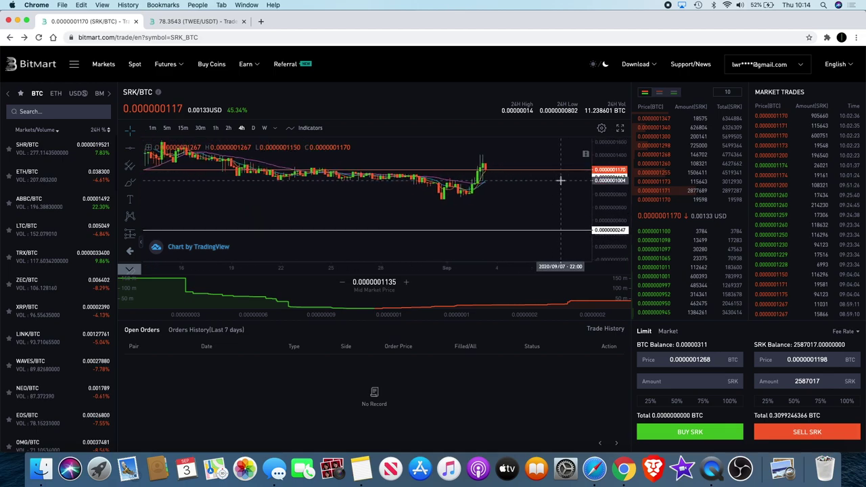
{"action": "scroll", "coordinate": [519, 188], "scroll_direction": "down", "scroll_amount": 5}
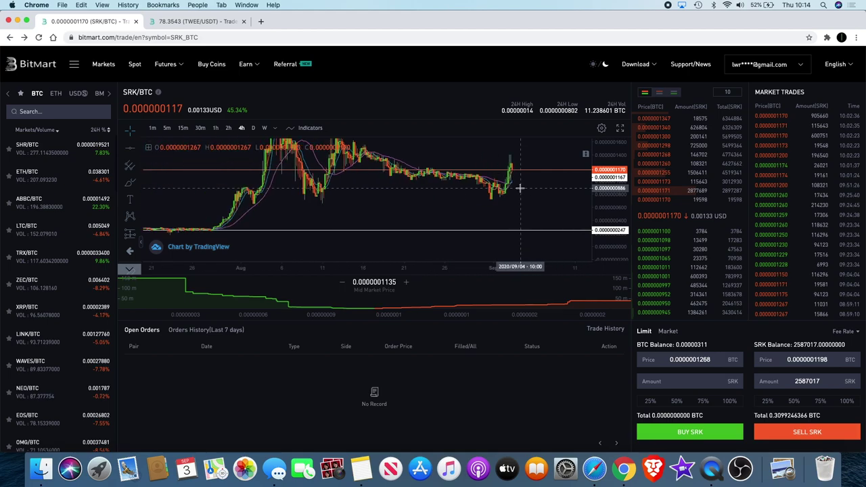
{"action": "scroll", "coordinate": [520, 188], "scroll_direction": "up", "scroll_amount": 2}
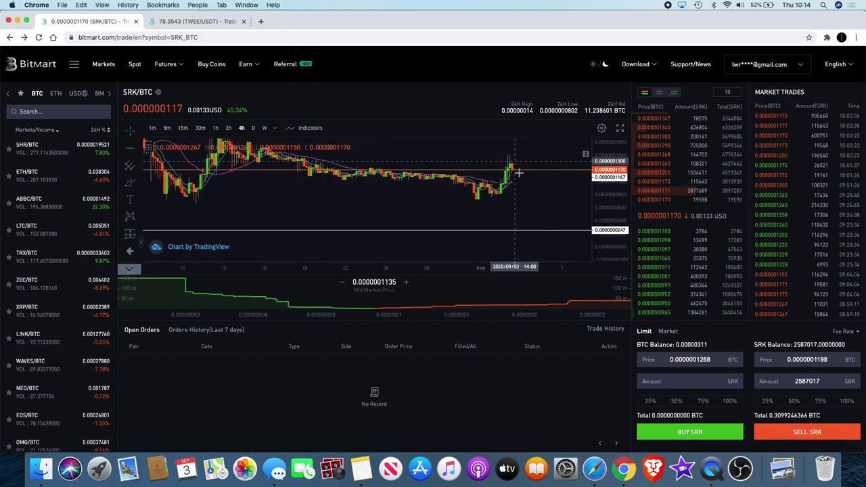
{"action": "scroll", "coordinate": [532, 166], "scroll_direction": "up", "scroll_amount": 2}
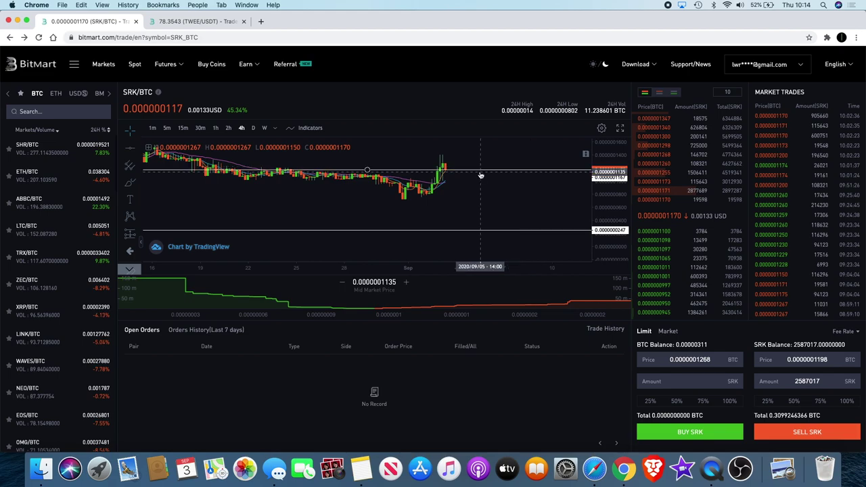
{"action": "scroll", "coordinate": [481, 176], "scroll_direction": "down", "scroll_amount": 3}
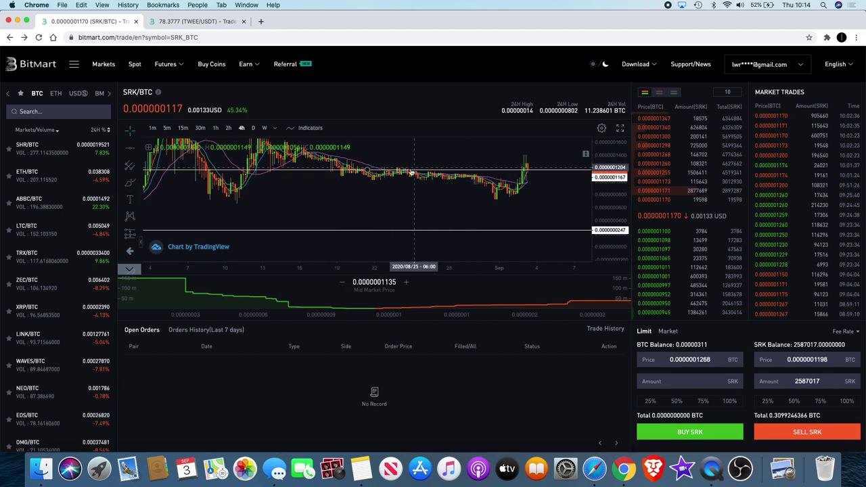
{"action": "scroll", "coordinate": [409, 174], "scroll_direction": "left", "scroll_amount": 3}
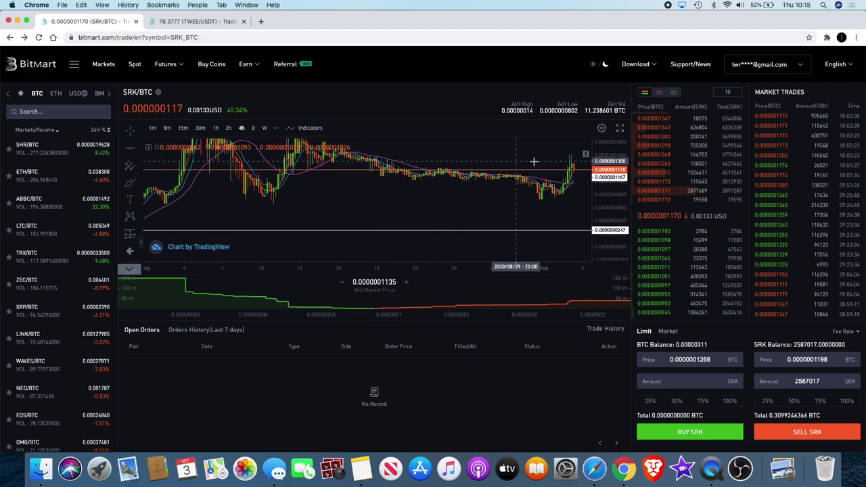
- Measure the price rise up to the September high, first from about 0.0000000977 and again from the recent low
{"action": "left_click_drag", "start_coordinate": [559, 175], "coordinate": [557, 219]}
{"action": "scroll", "coordinate": [535, 210], "scroll_direction": "right", "scroll_amount": 3}
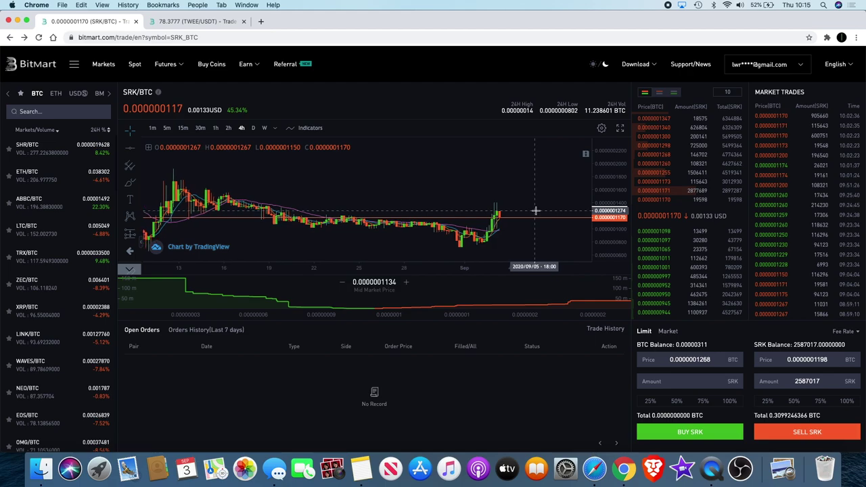
{"action": "scroll", "coordinate": [557, 221], "scroll_direction": "right", "scroll_amount": 3}
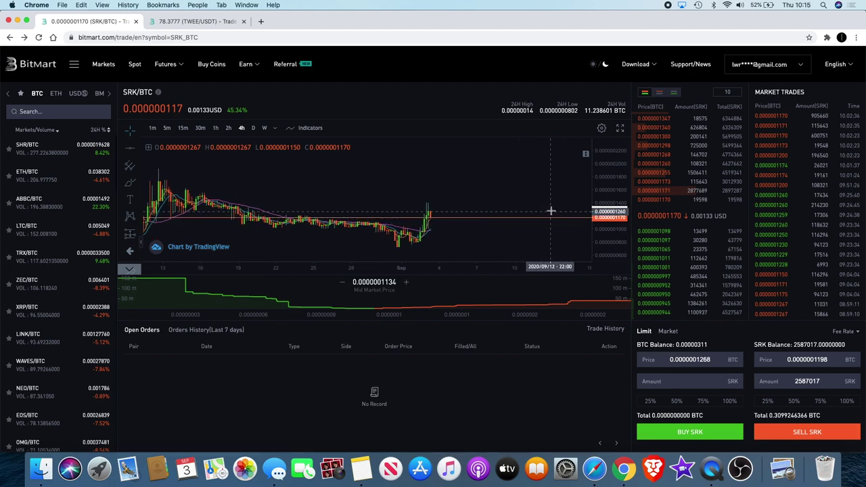
{"action": "scroll", "coordinate": [559, 218], "scroll_direction": "down", "scroll_amount": 3}
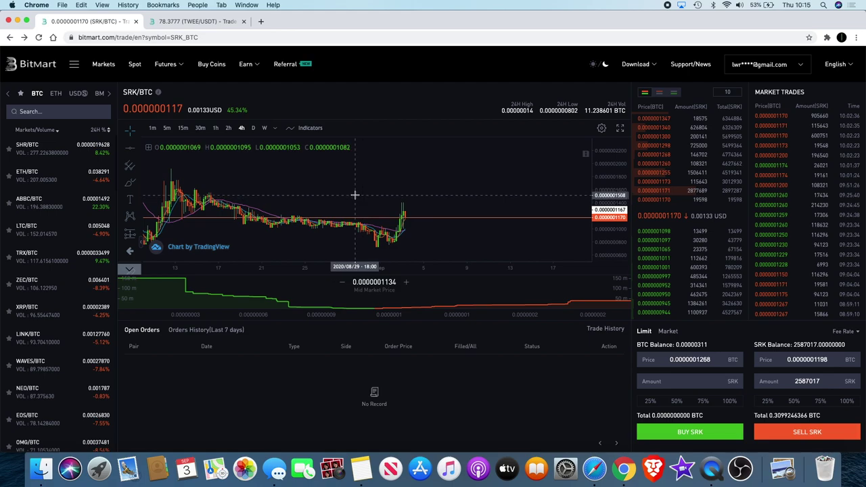
{"action": "scroll", "coordinate": [356, 191], "scroll_direction": "left", "scroll_amount": 3}
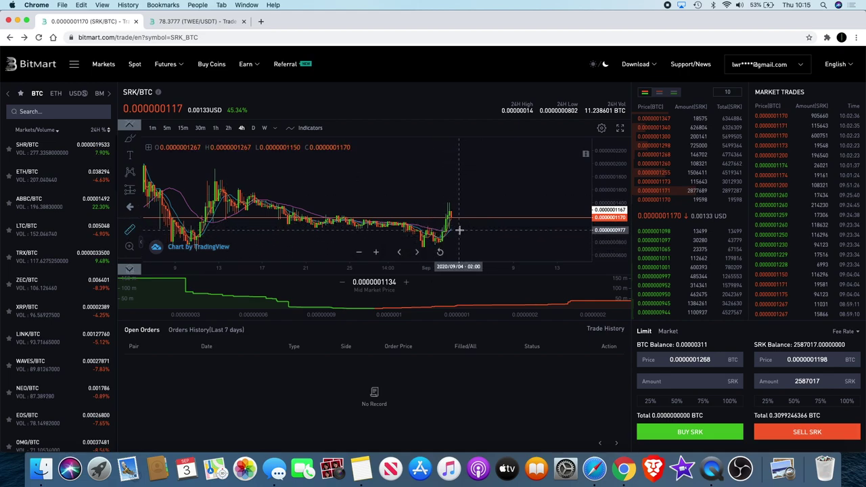
{"action": "left_click", "coordinate": [458, 230], "text": "shift"}
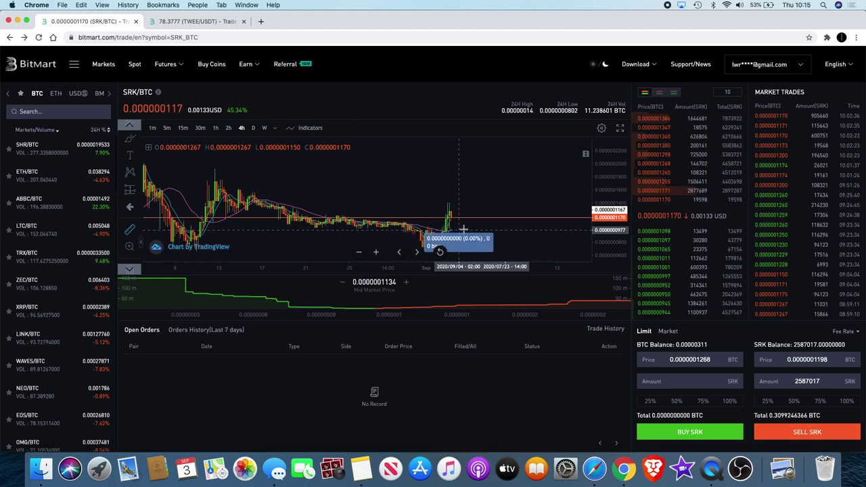
{"action": "left_click", "coordinate": [514, 203]}
{"action": "scroll", "coordinate": [516, 231], "scroll_direction": "down", "scroll_amount": 1}
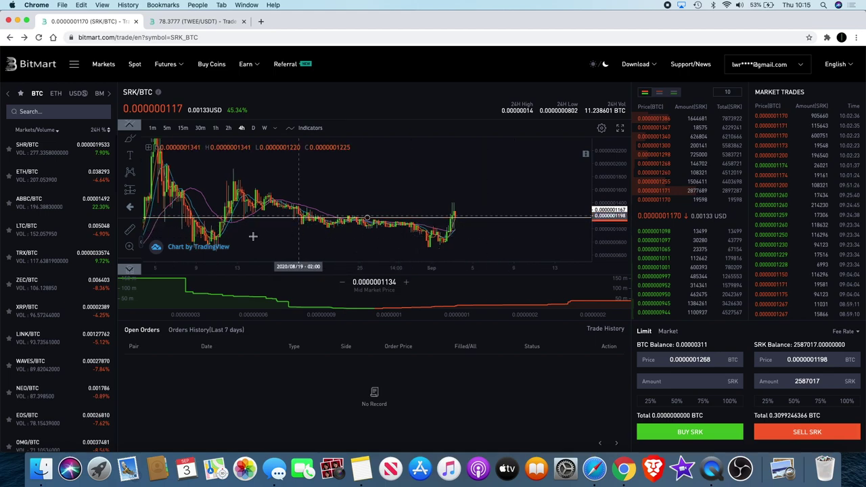
{"action": "left_click", "coordinate": [458, 247], "text": "shift"}
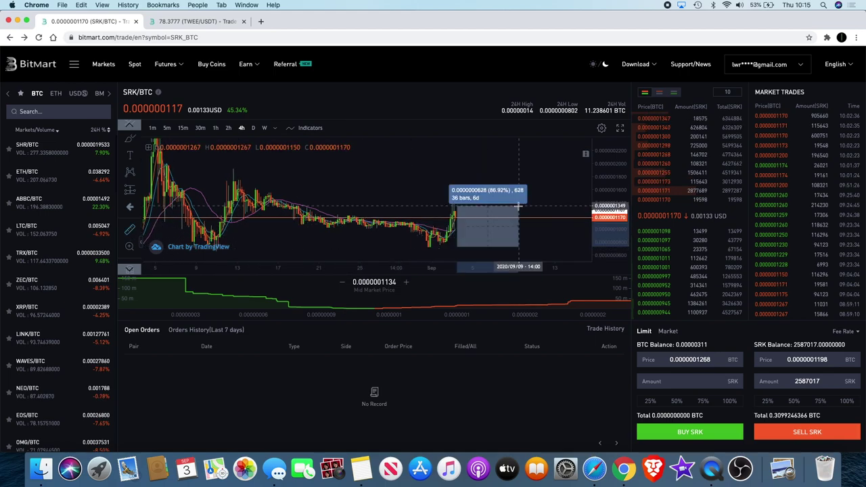
{"action": "left_click", "coordinate": [518, 203]}
{"action": "left_click", "coordinate": [526, 230]}
- Place horizontal lines at about 0.0000000704 along the August–September lows and at about 0.0000000997 below the current price
{"action": "scroll", "coordinate": [526, 230], "scroll_direction": "down", "scroll_amount": 2}
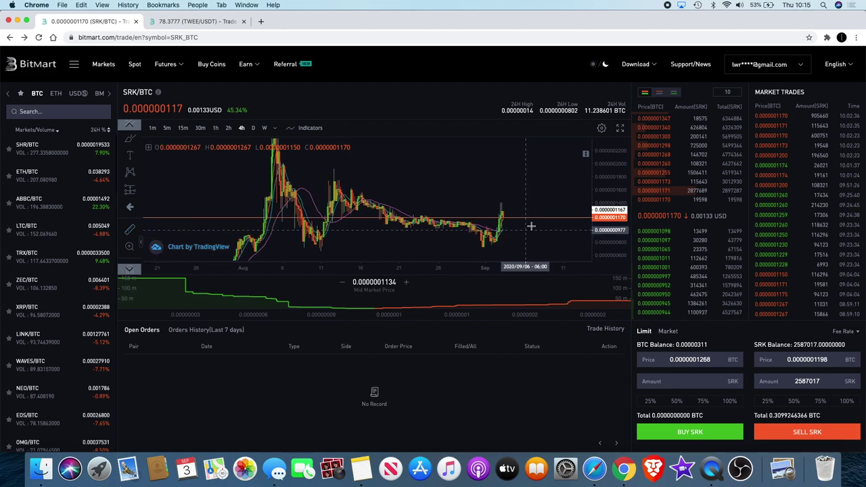
{"action": "left_click_drag", "start_coordinate": [612, 184], "coordinate": [611, 196]}
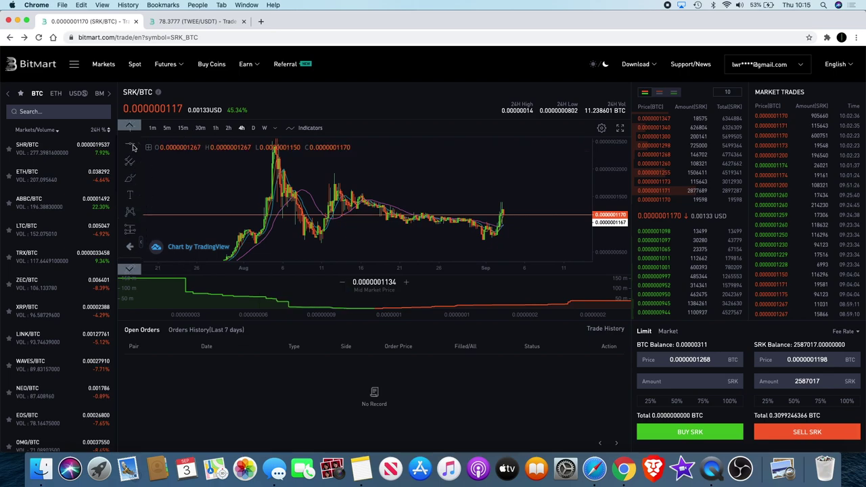
{"action": "left_click", "coordinate": [133, 148]}
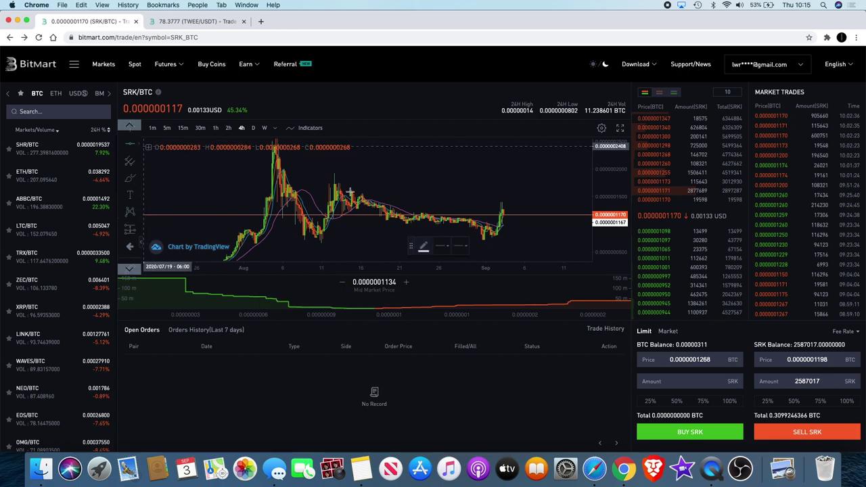
{"action": "left_click", "coordinate": [378, 240]}
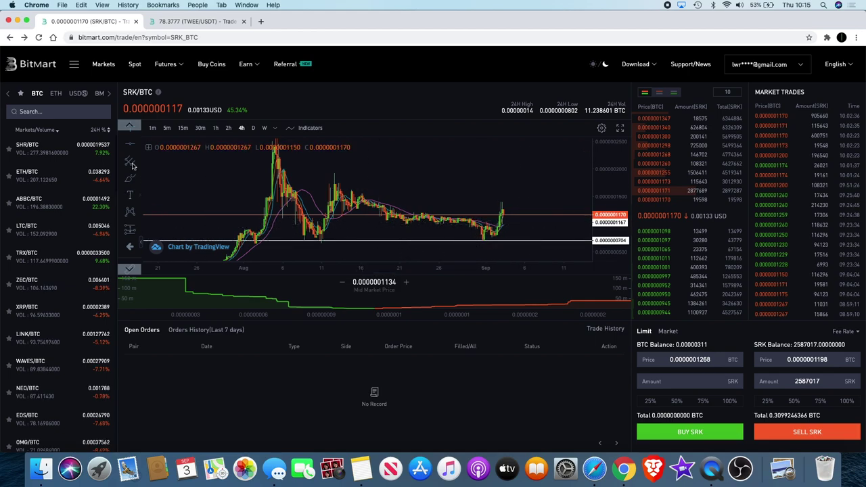
{"action": "left_click", "coordinate": [416, 224]}
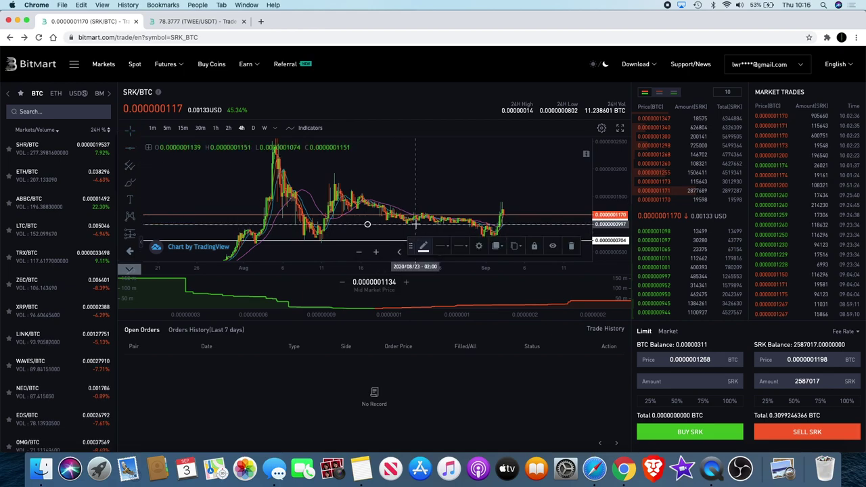
{"action": "left_click", "coordinate": [560, 189]}
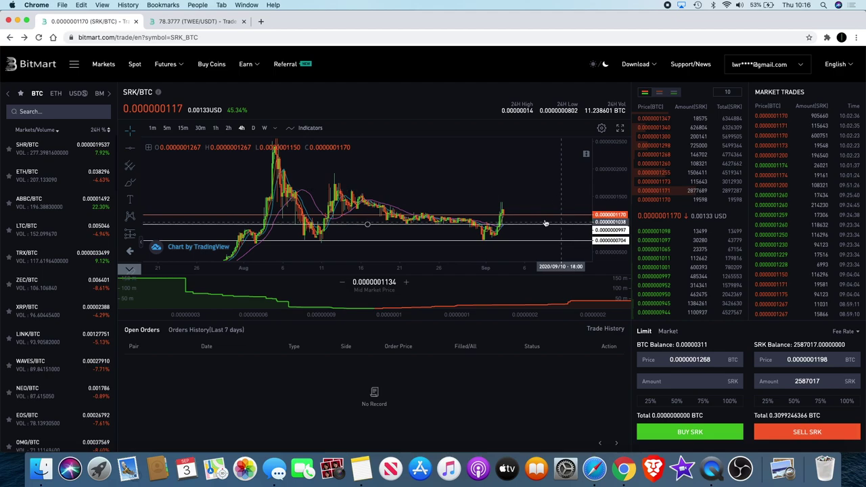
- Examine the rebound from the early-September low through the two new horizontal lines, alongside the August peak and decline
{"action": "scroll", "coordinate": [545, 220], "scroll_direction": "left", "scroll_amount": 1}
{"action": "scroll", "coordinate": [544, 220], "scroll_direction": "up", "scroll_amount": 2}
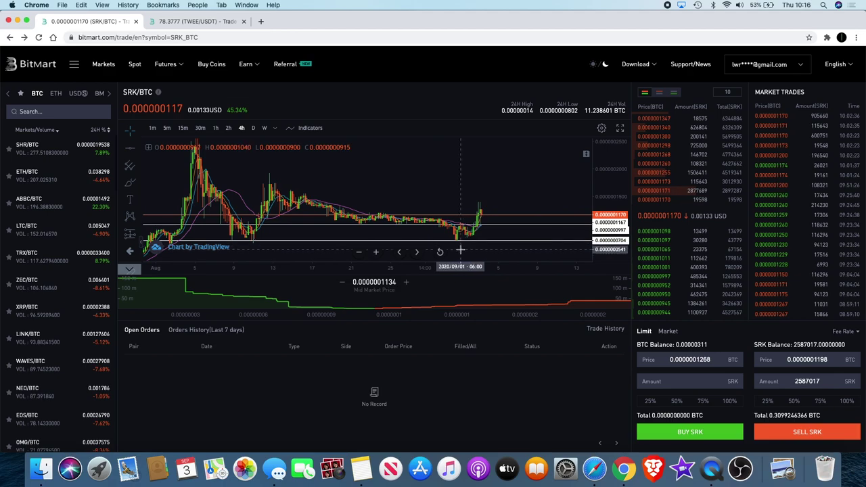
{"action": "left_click", "coordinate": [470, 240]}
{"action": "scroll", "coordinate": [482, 215], "scroll_direction": "up", "scroll_amount": 3}
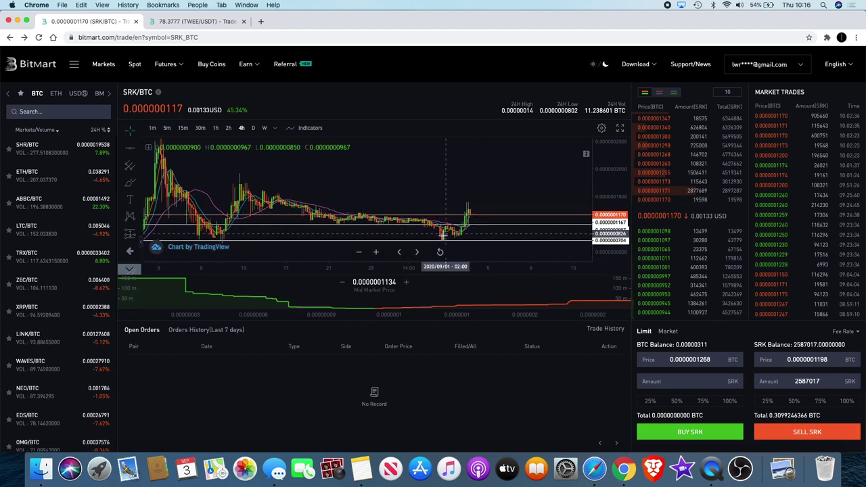
{"action": "left_click_drag", "start_coordinate": [448, 228], "coordinate": [469, 216]}
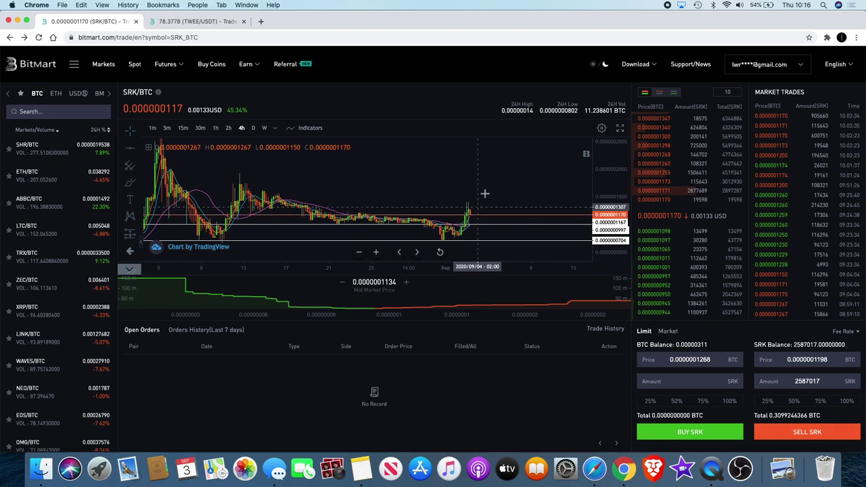
{"action": "scroll", "coordinate": [485, 194], "scroll_direction": "up", "scroll_amount": 3}
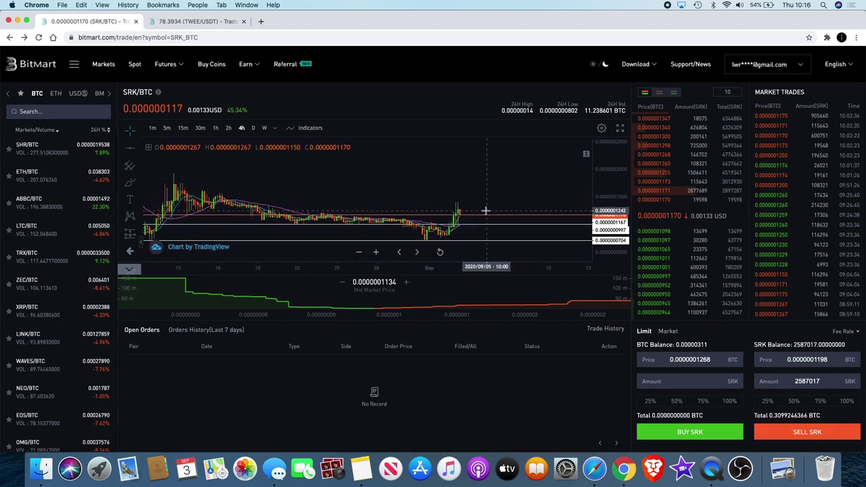
{"action": "scroll", "coordinate": [534, 210], "scroll_direction": "down", "scroll_amount": 3}
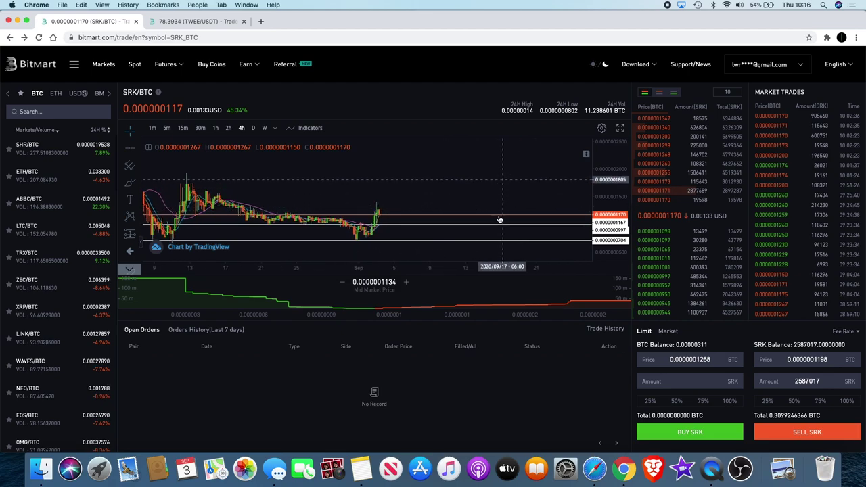
{"action": "scroll", "coordinate": [499, 215], "scroll_direction": "down", "scroll_amount": 3}
{"action": "scroll", "coordinate": [499, 220], "scroll_direction": "up", "scroll_amount": 5}
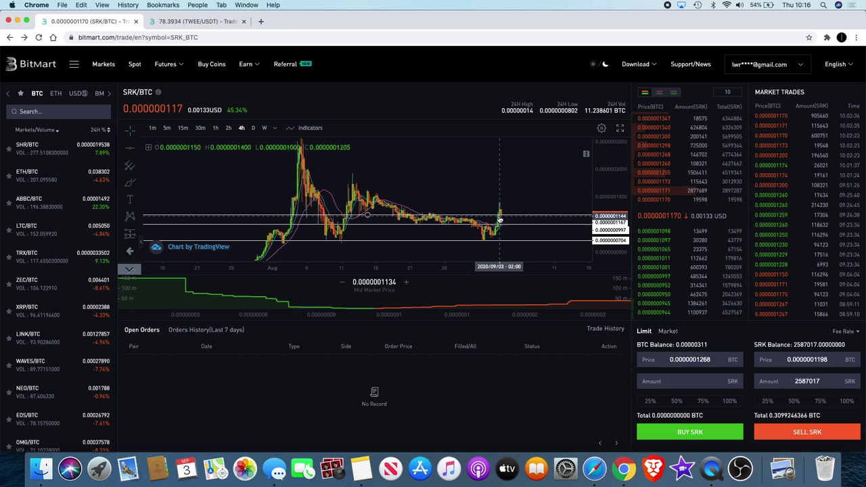
- Examine the latest September candles up close against the horizontal lines around the current price and the recent low
{"action": "scroll", "coordinate": [499, 220], "scroll_direction": "up", "scroll_amount": 4}
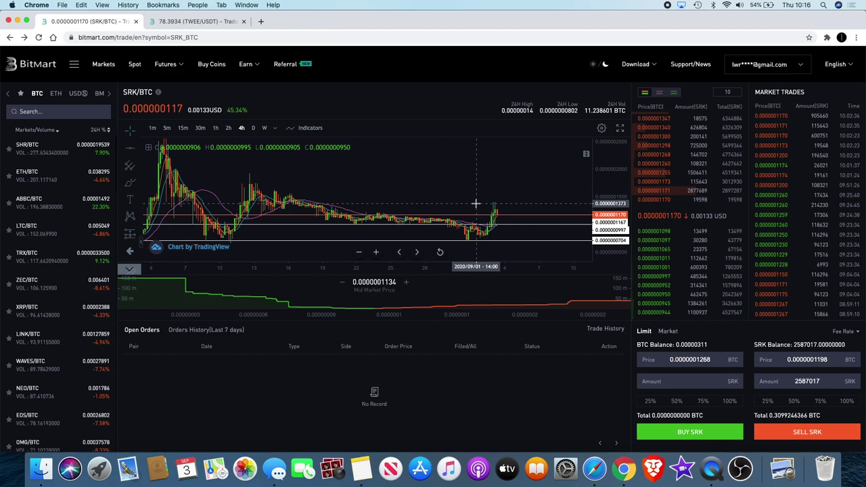
{"action": "scroll", "coordinate": [501, 200], "scroll_direction": "up", "scroll_amount": 1}
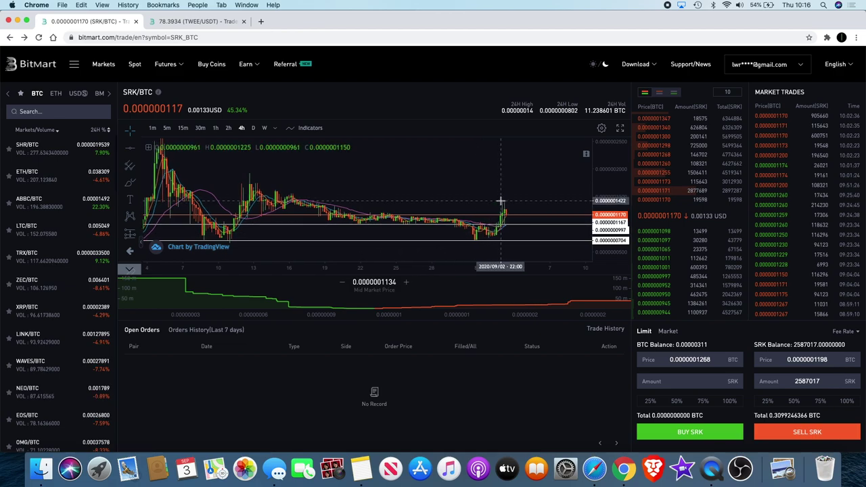
{"action": "scroll", "coordinate": [500, 201], "scroll_direction": "up", "scroll_amount": 1}
{"action": "scroll", "coordinate": [501, 201], "scroll_direction": "up", "scroll_amount": 2}
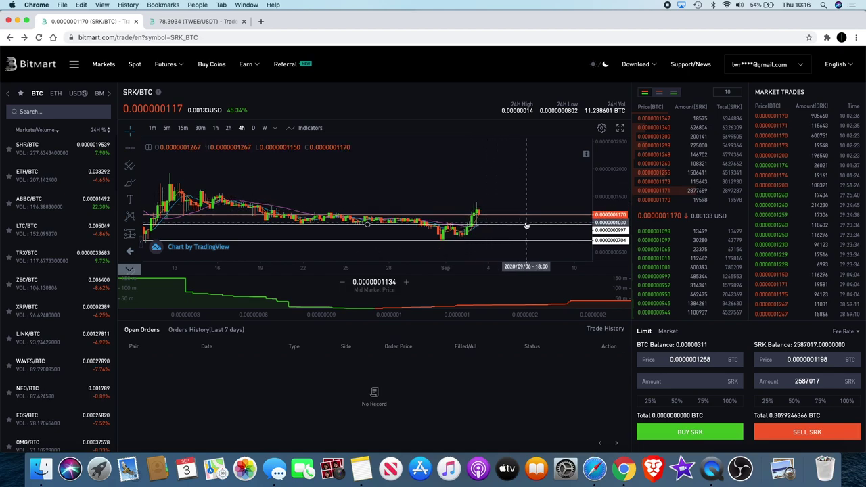
{"action": "scroll", "coordinate": [526, 225], "scroll_direction": "down", "scroll_amount": 2}
{"action": "scroll", "coordinate": [527, 226], "scroll_direction": "up", "scroll_amount": 1}
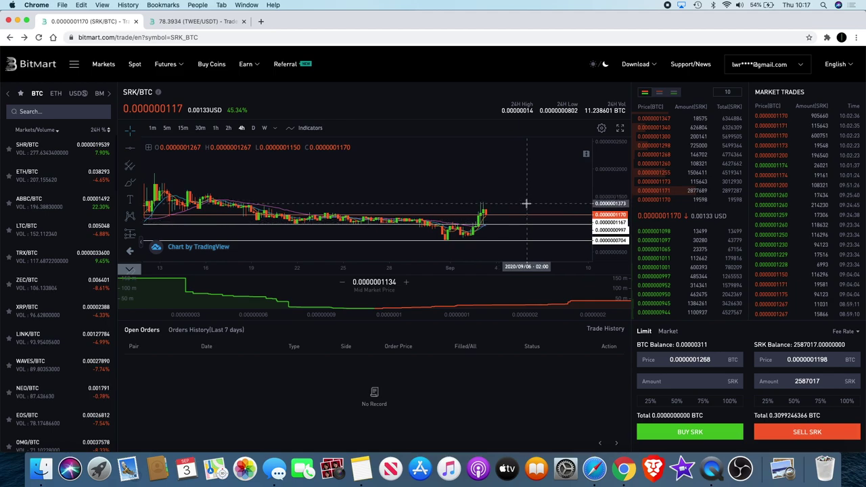
{"action": "scroll", "coordinate": [526, 204], "scroll_direction": "down", "scroll_amount": 1}
{"action": "scroll", "coordinate": [526, 203], "scroll_direction": "up", "scroll_amount": 1}
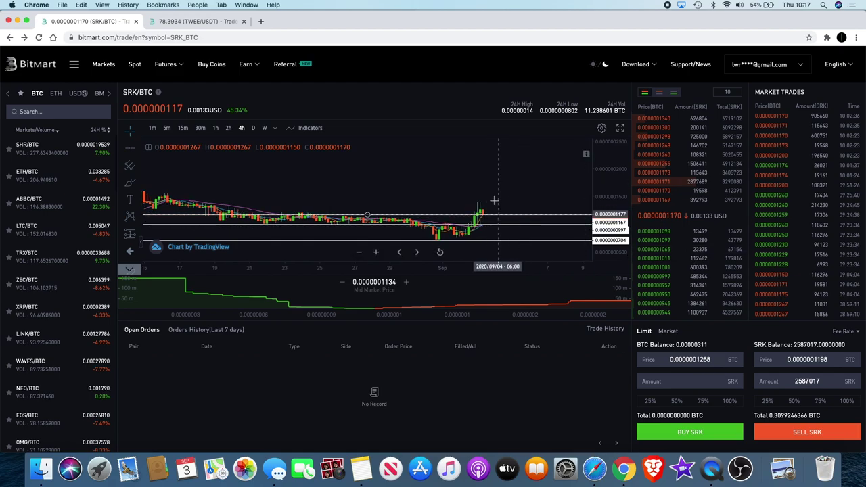
{"action": "scroll", "coordinate": [504, 202], "scroll_direction": "up", "scroll_amount": 2}
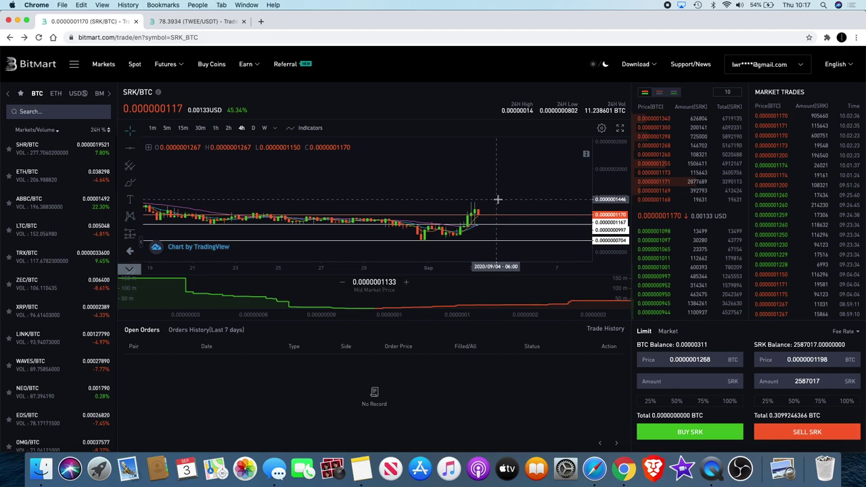
{"action": "scroll", "coordinate": [497, 200], "scroll_direction": "up", "scroll_amount": 1}
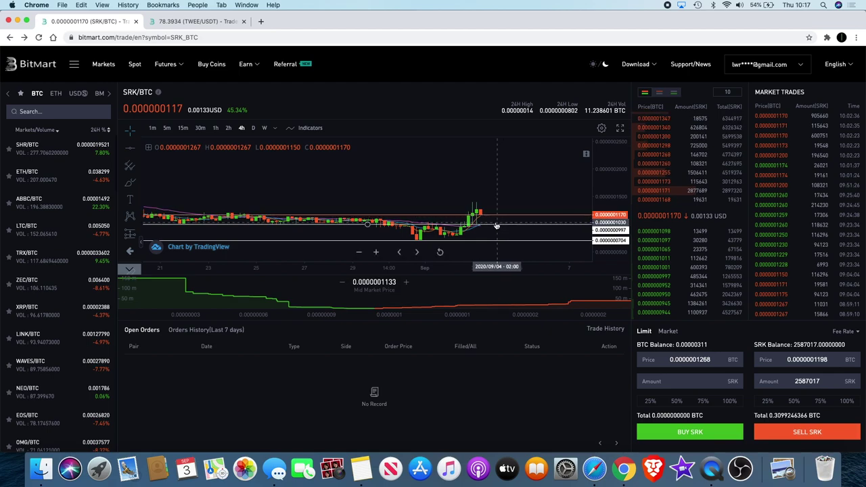
- Compare the early-September breakout with the full August rise, peak and decline on the 4-hour chart, relative to the horizontal support lines
{"action": "scroll", "coordinate": [497, 221], "scroll_direction": "down", "scroll_amount": 3}
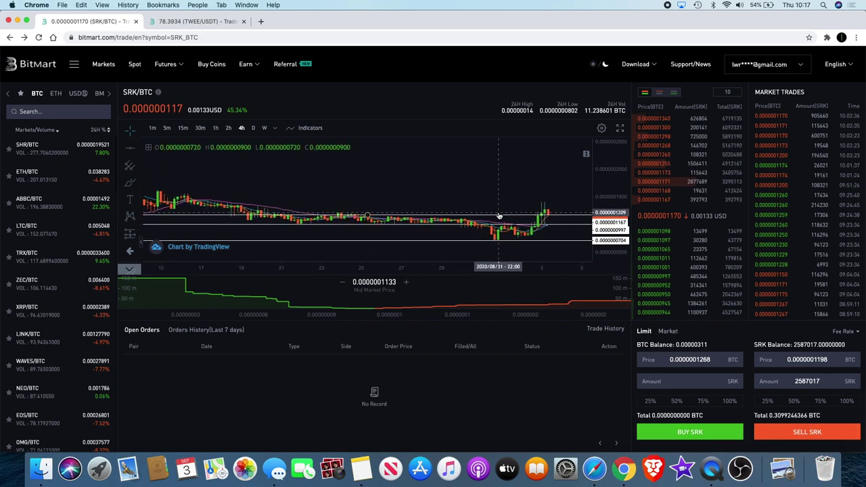
{"action": "scroll", "coordinate": [498, 217], "scroll_direction": "up", "scroll_amount": 2}
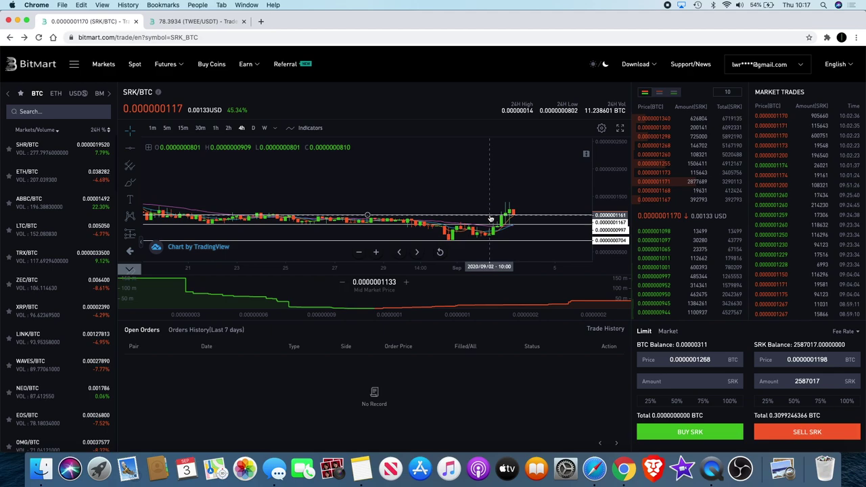
{"action": "scroll", "coordinate": [490, 218], "scroll_direction": "down", "scroll_amount": 5}
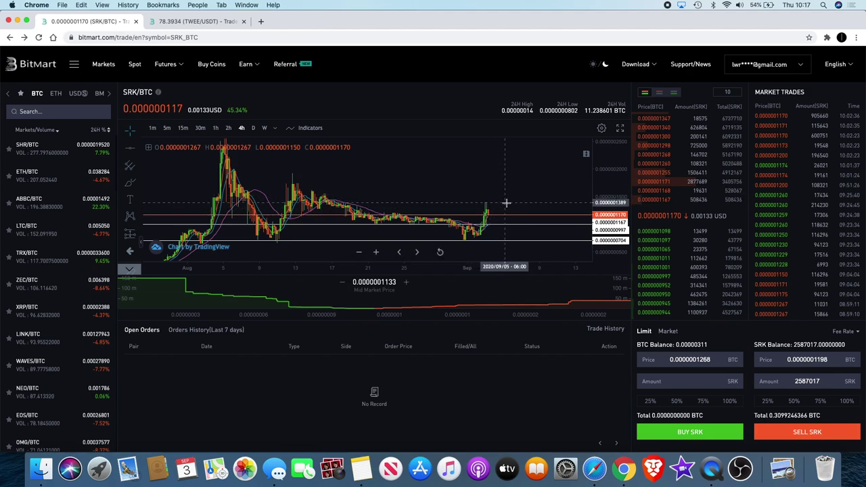
{"action": "scroll", "coordinate": [493, 209], "scroll_direction": "up", "scroll_amount": 1}
{"action": "scroll", "coordinate": [498, 208], "scroll_direction": "down", "scroll_amount": 2}
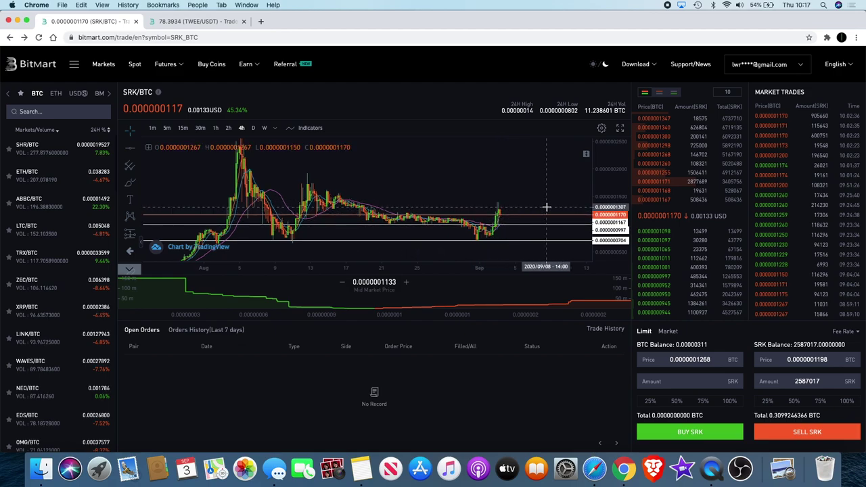
{"action": "scroll", "coordinate": [546, 206], "scroll_direction": "down", "scroll_amount": 3}
{"action": "scroll", "coordinate": [547, 207], "scroll_direction": "up", "scroll_amount": 2}
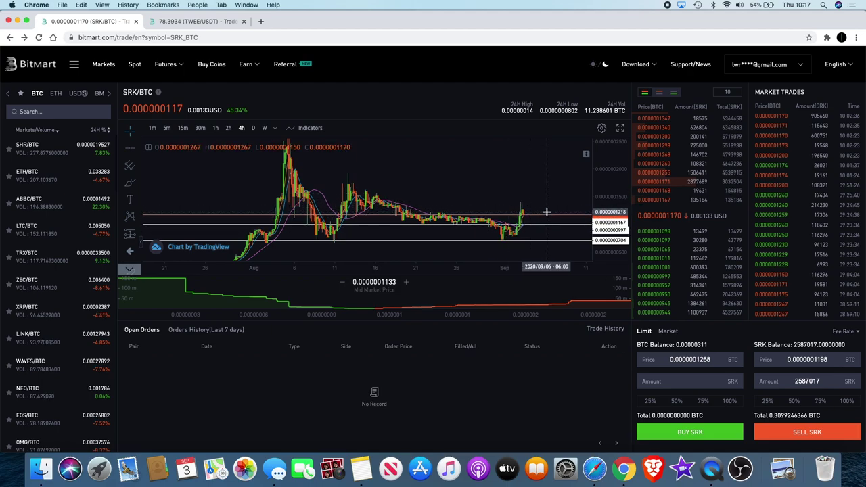
{"action": "scroll", "coordinate": [547, 212], "scroll_direction": "up", "scroll_amount": 3}
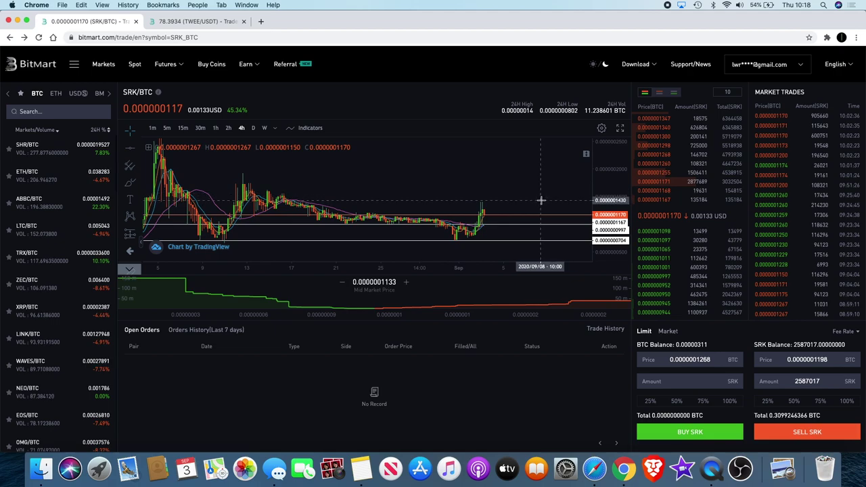
{"action": "scroll", "coordinate": [541, 200], "scroll_direction": "down", "scroll_amount": 5}
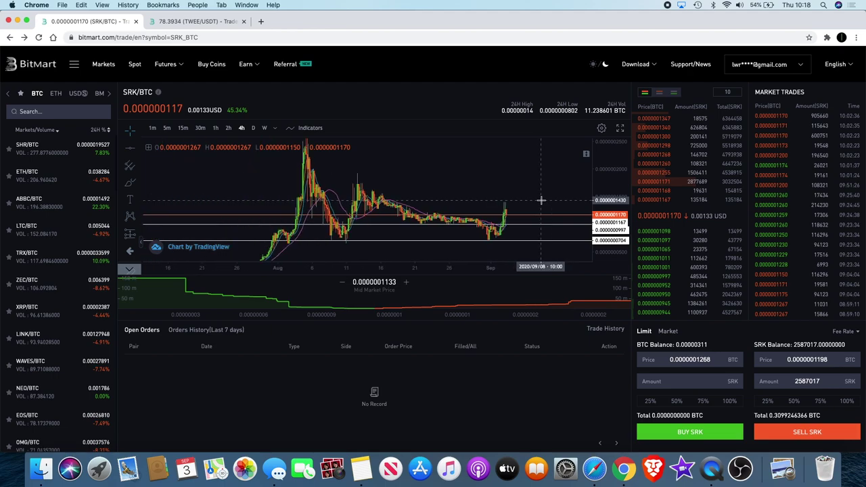
{"action": "scroll", "coordinate": [542, 201], "scroll_direction": "up", "scroll_amount": 3}
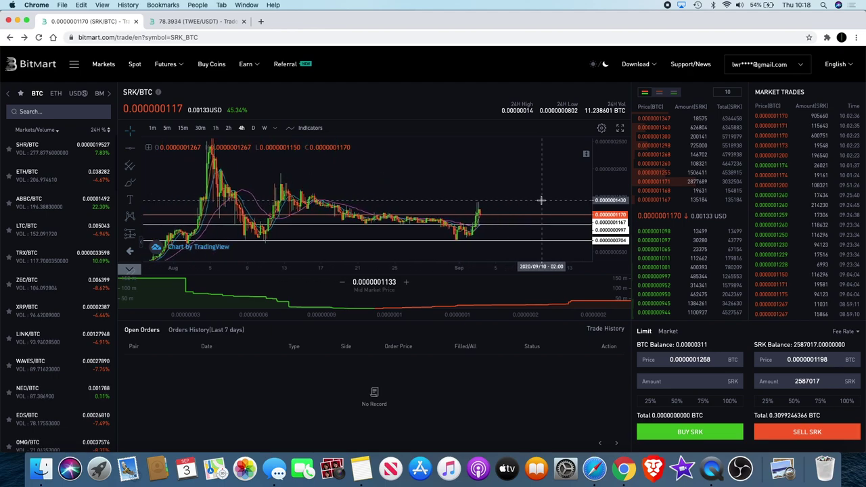
{"action": "scroll", "coordinate": [539, 201], "scroll_direction": "left", "scroll_amount": 5}
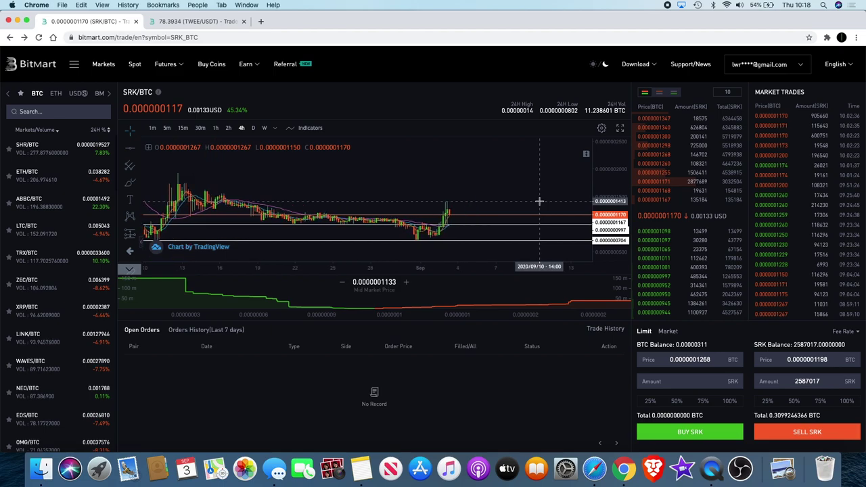
{"action": "scroll", "coordinate": [539, 200], "scroll_direction": "right", "scroll_amount": 5}
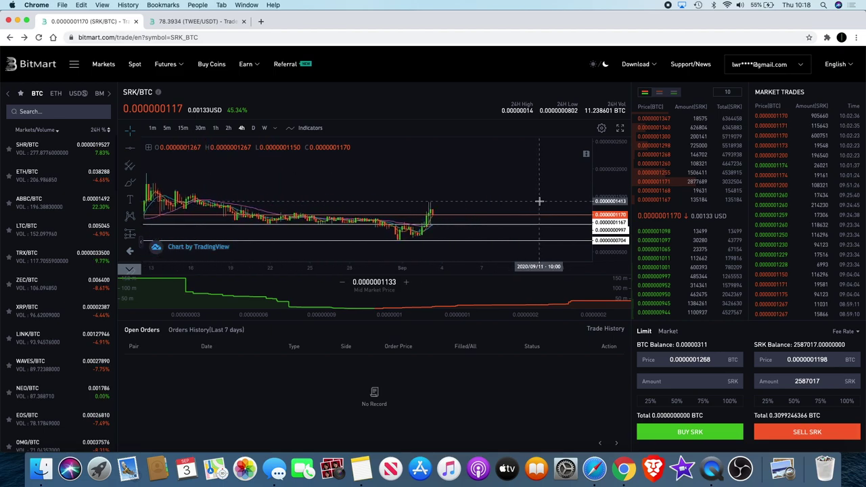
{"action": "scroll", "coordinate": [539, 200], "scroll_direction": "up", "scroll_amount": 3}
{"action": "scroll", "coordinate": [539, 201], "scroll_direction": "left", "scroll_amount": 3}
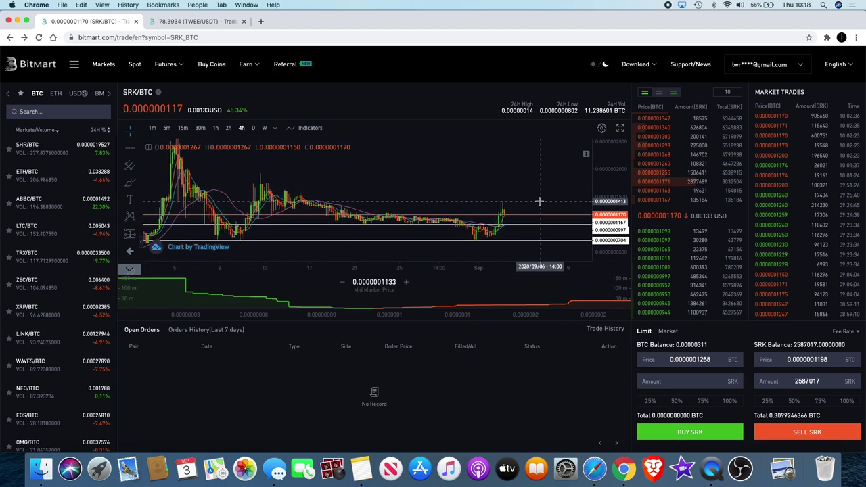